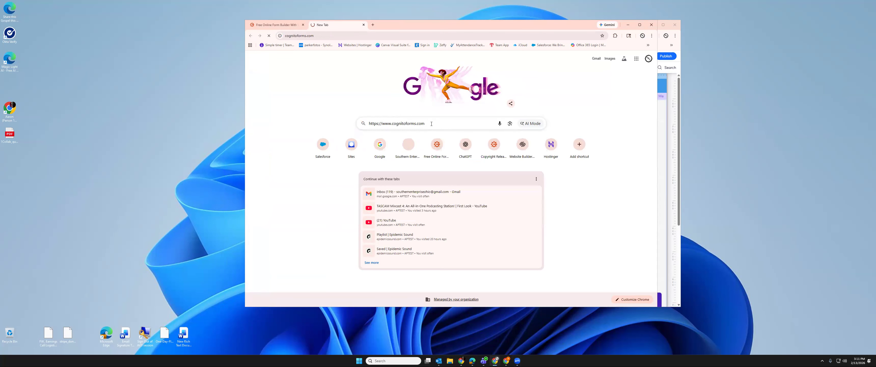
- Open cognitoforms.com and log in to the account with Google
{"action": "left_click", "coordinate": [431, 124]}
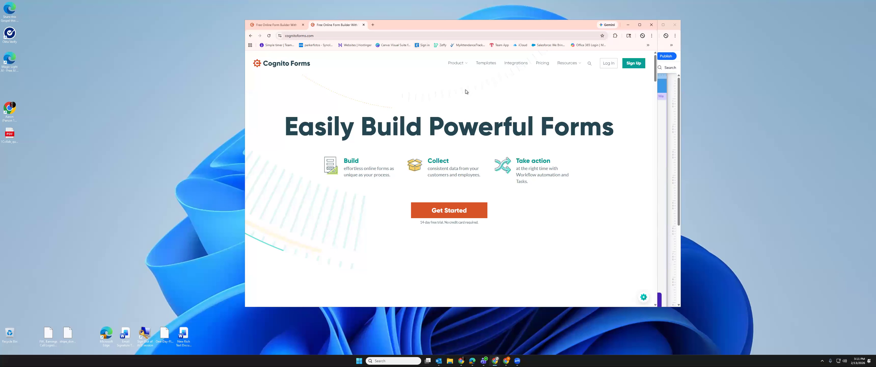
{"action": "left_click", "coordinate": [610, 64]}
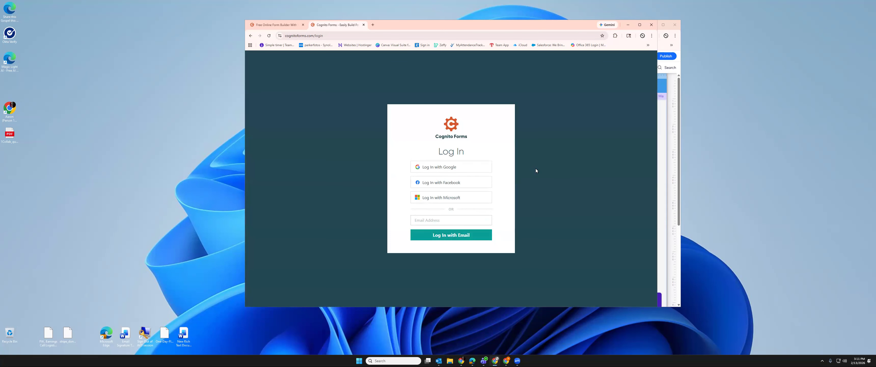
{"action": "left_click", "coordinate": [430, 167]}
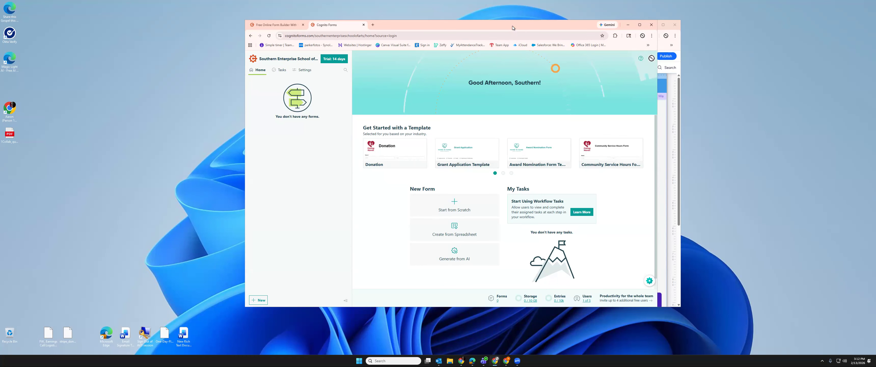
- Create a new form from the Grant Application Template after previewing it
{"action": "left_click_drag", "start_coordinate": [510, 24], "coordinate": [498, 24]}
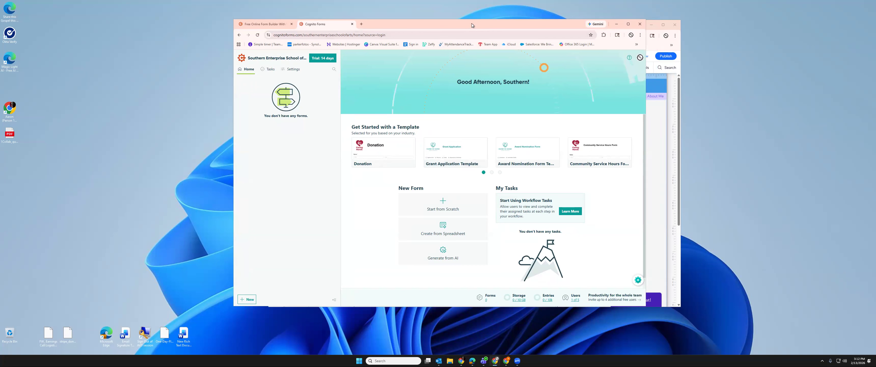
{"action": "left_click_drag", "start_coordinate": [452, 24], "coordinate": [465, 19]}
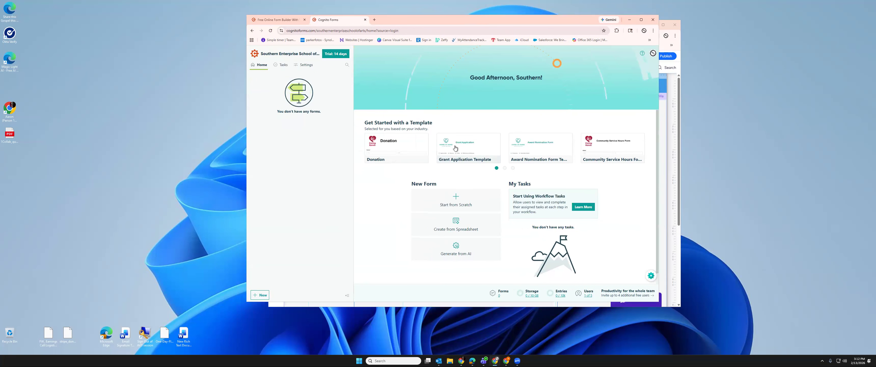
{"action": "left_click", "coordinate": [455, 147]}
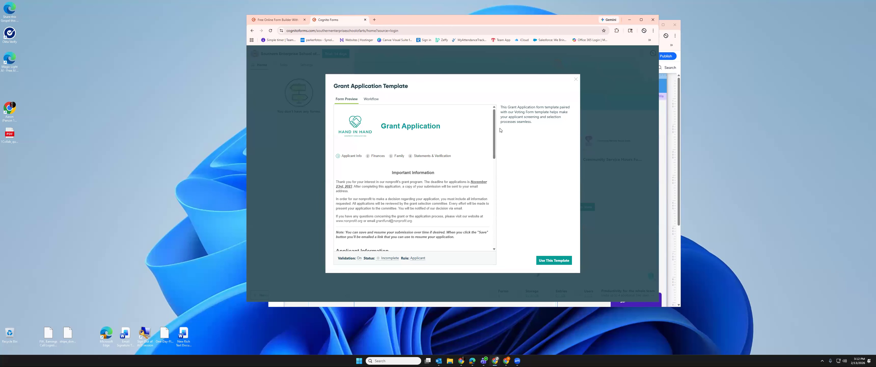
{"action": "left_click_drag", "start_coordinate": [493, 131], "coordinate": [490, 117]}
{"action": "left_click", "coordinate": [545, 261]}
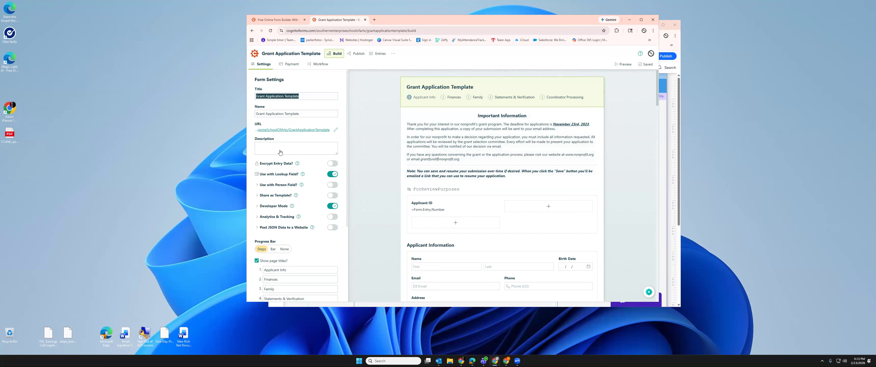
- Examine the form's general settings, page titles and regional options, and the settings of the Applicant Information section
{"action": "scroll", "coordinate": [281, 153], "scroll_direction": "down", "scroll_amount": 3}
{"action": "scroll", "coordinate": [301, 194], "scroll_direction": "down", "scroll_amount": 1}
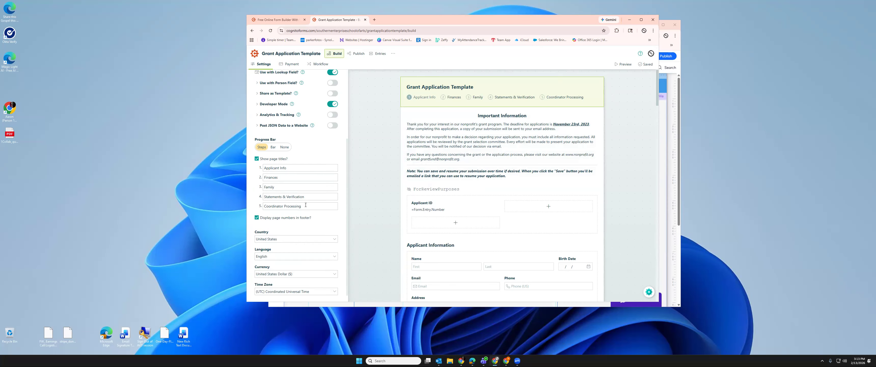
{"action": "scroll", "coordinate": [426, 223], "scroll_direction": "down", "scroll_amount": 1}
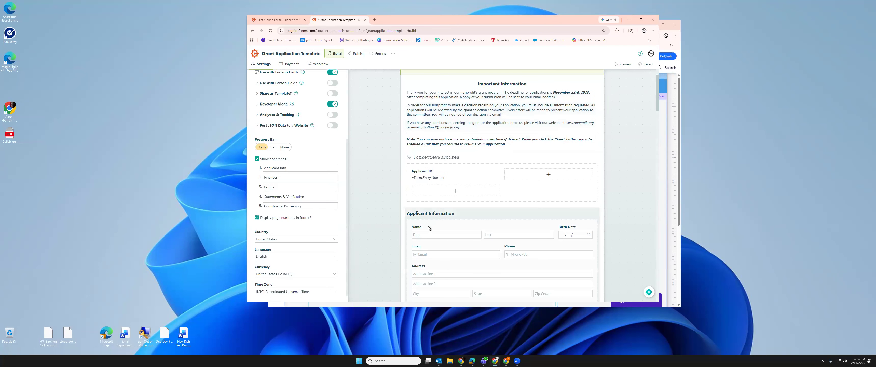
{"action": "scroll", "coordinate": [435, 182], "scroll_direction": "up", "scroll_amount": 1}
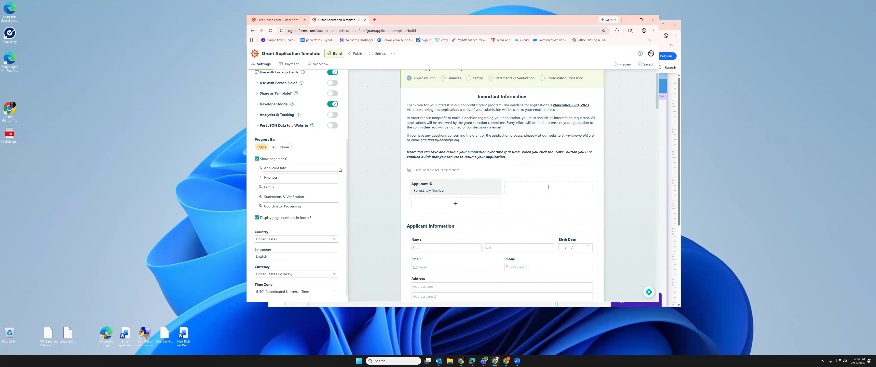
{"action": "scroll", "coordinate": [278, 204], "scroll_direction": "down", "scroll_amount": 1}
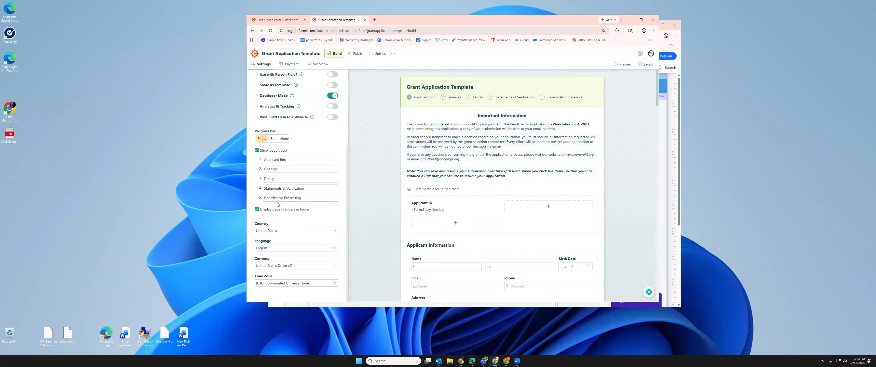
{"action": "scroll", "coordinate": [284, 202], "scroll_direction": "up", "scroll_amount": 1}
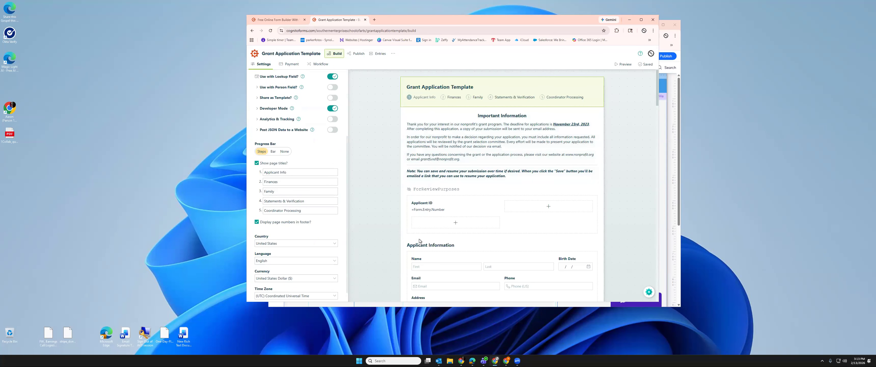
{"action": "left_click", "coordinate": [418, 262]}
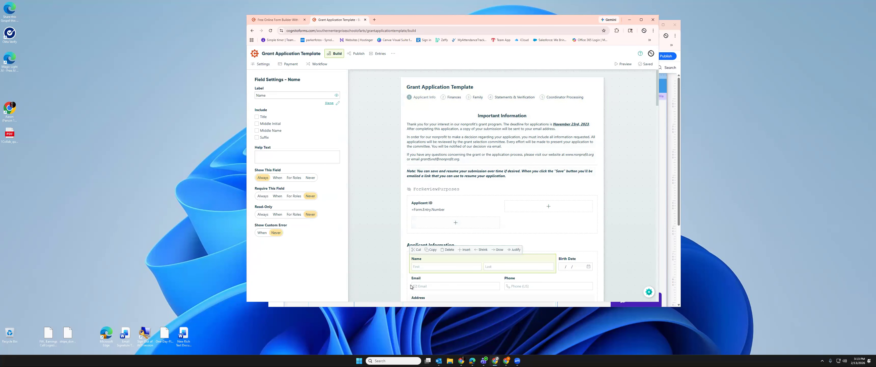
{"action": "left_click", "coordinate": [411, 285]}
{"action": "scroll", "coordinate": [449, 249], "scroll_direction": "down", "scroll_amount": 1}
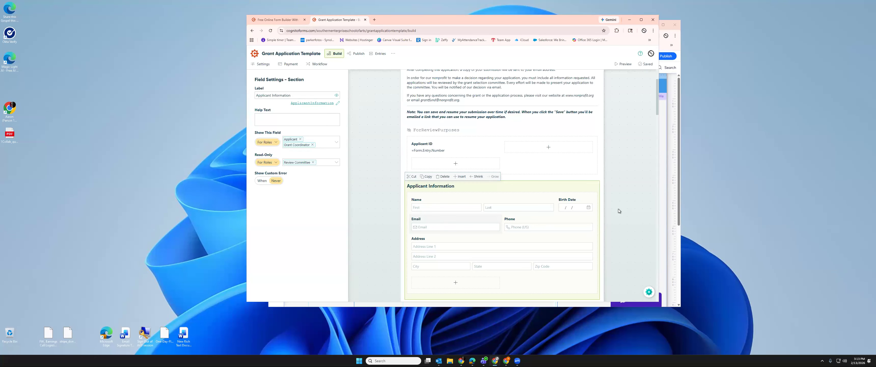
{"action": "scroll", "coordinate": [449, 178], "scroll_direction": "up", "scroll_amount": 2}
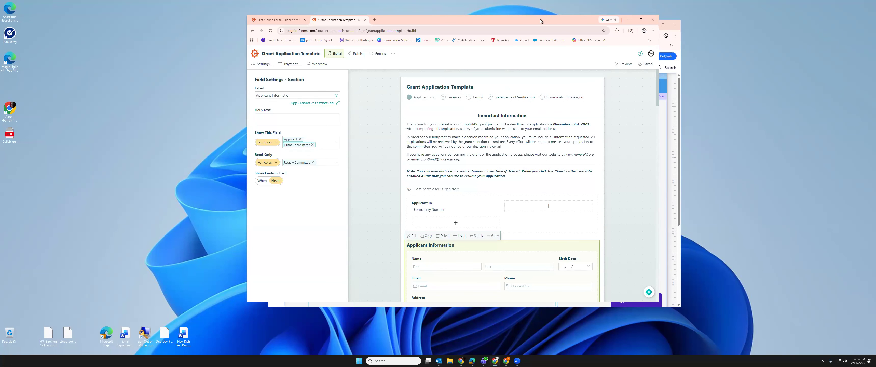
{"action": "left_click_drag", "start_coordinate": [540, 19], "coordinate": [541, 23]}
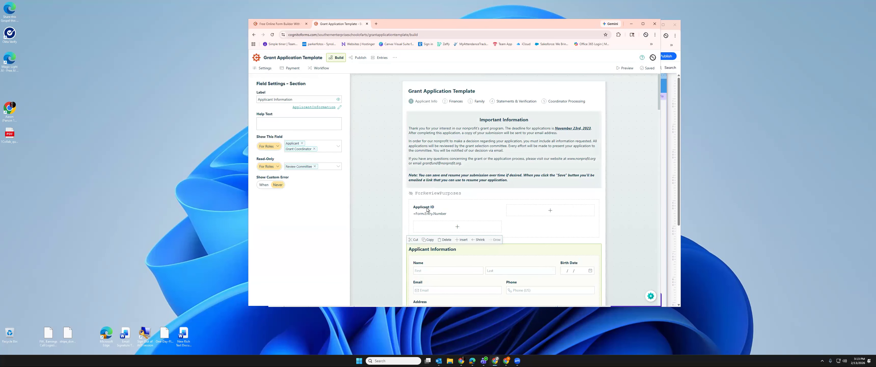
- Copy the form's iframe embed code from its publish options and download the form's QR code as a PNG
{"action": "left_click", "coordinate": [647, 69]}
{"action": "left_click", "coordinate": [357, 58]}
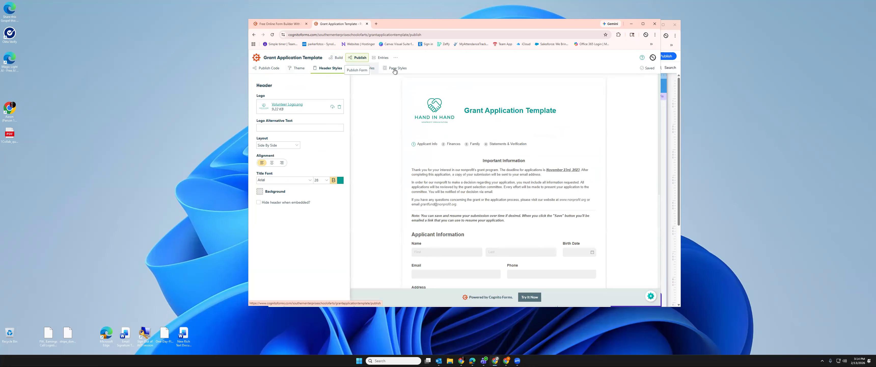
{"action": "left_click", "coordinate": [262, 70]}
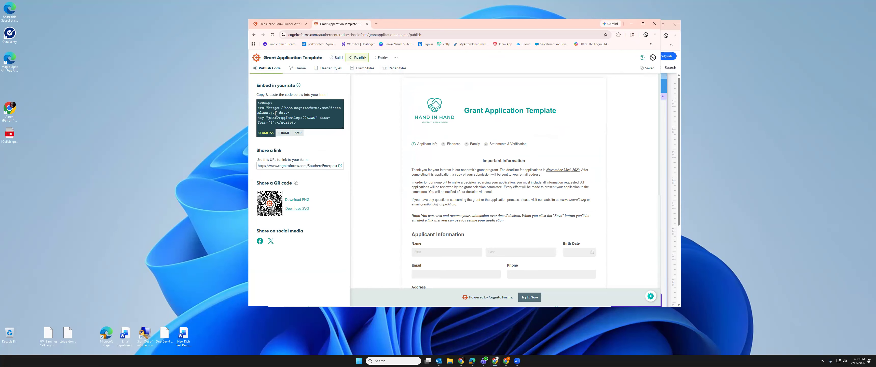
{"action": "left_click", "coordinate": [285, 134]}
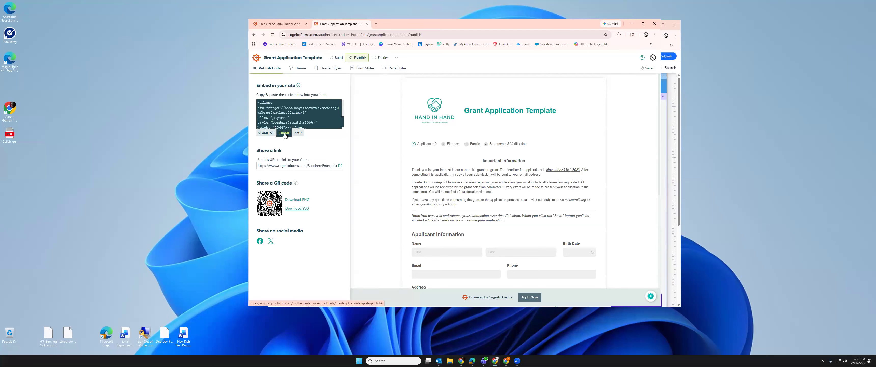
{"action": "left_click", "coordinate": [260, 103]}
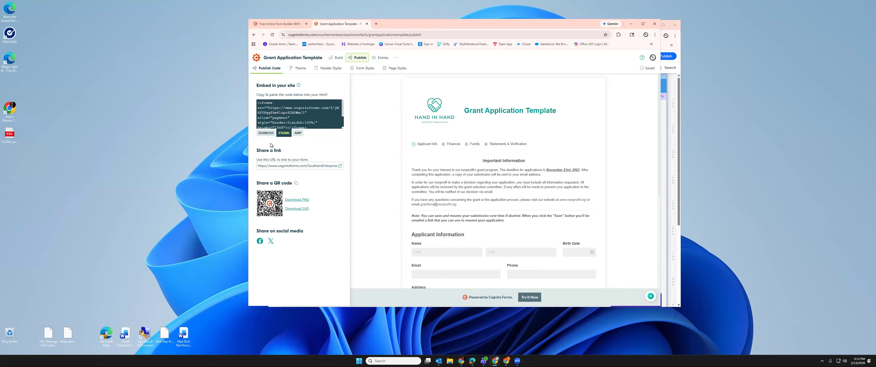
{"action": "left_click", "coordinate": [264, 111]}
{"action": "left_click", "coordinate": [257, 102]}
{"action": "left_click", "coordinate": [292, 202]}
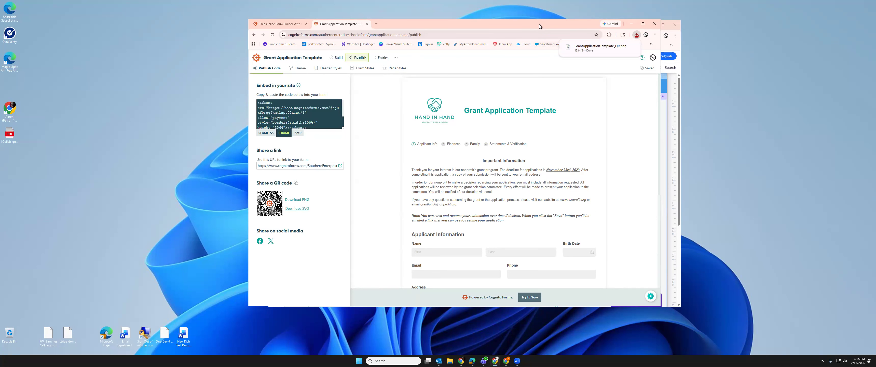
- Arrange the Cognito Forms window and the Wix editor window side by side
{"action": "left_click_drag", "start_coordinate": [539, 24], "coordinate": [405, 26]}
{"action": "left_click", "coordinate": [592, 26]}
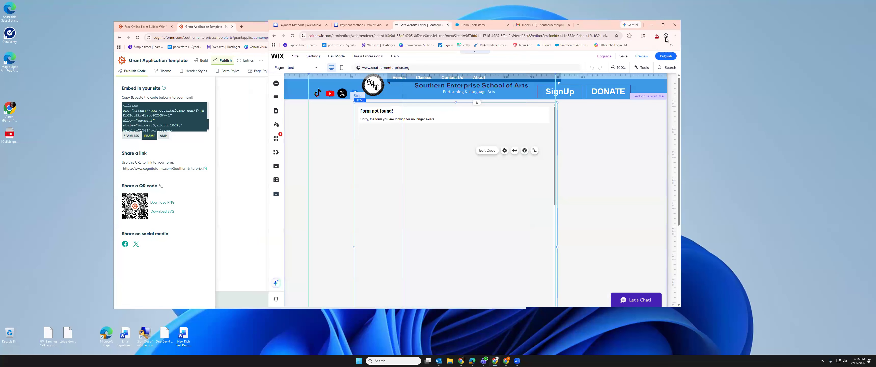
{"action": "left_click_drag", "start_coordinate": [593, 26], "coordinate": [681, 20]}
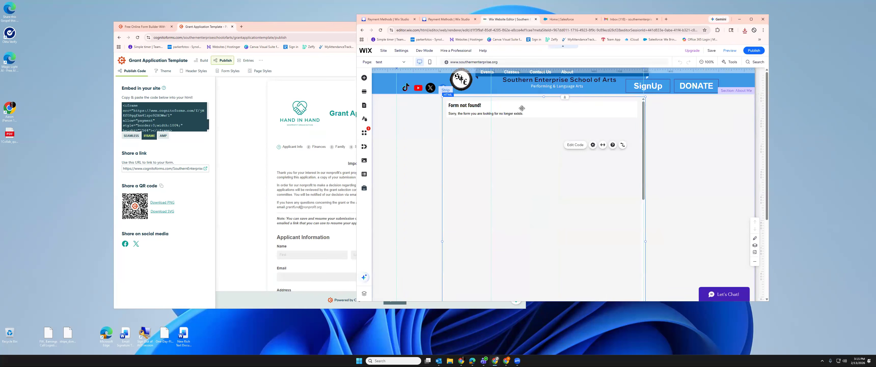
- Replace the code of the HTML embed on the Wix test page with the copied iframe code and apply it
{"action": "left_click", "coordinate": [448, 102]}
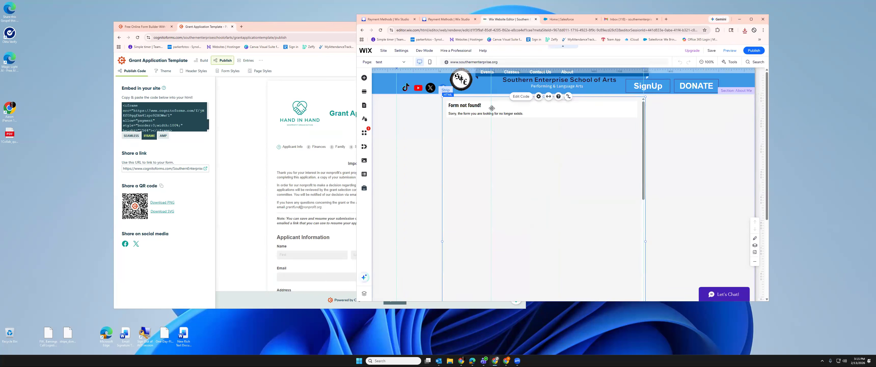
{"action": "left_click", "coordinate": [516, 98]}
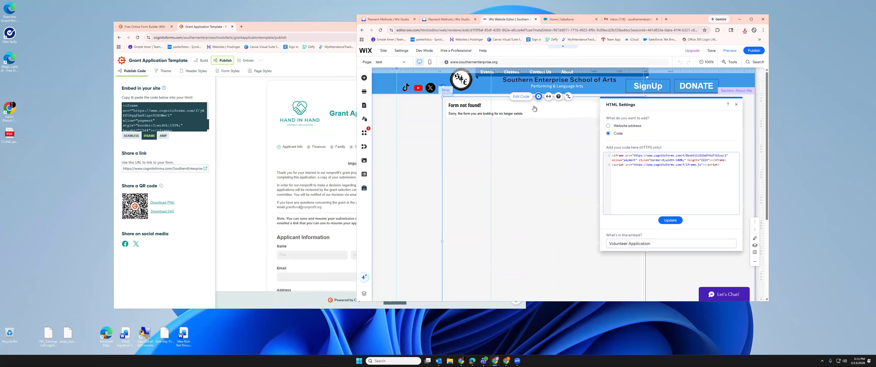
{"action": "left_click_drag", "start_coordinate": [720, 165], "coordinate": [593, 149]}
{"action": "key", "text": "BackSpace"}
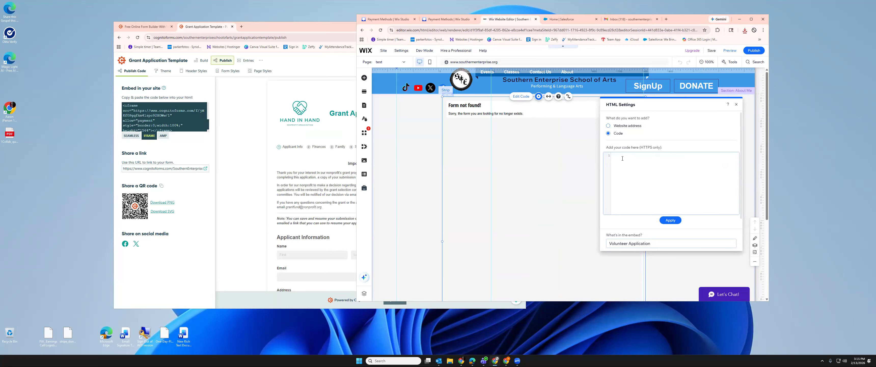
{"action": "right_click", "coordinate": [623, 161]}
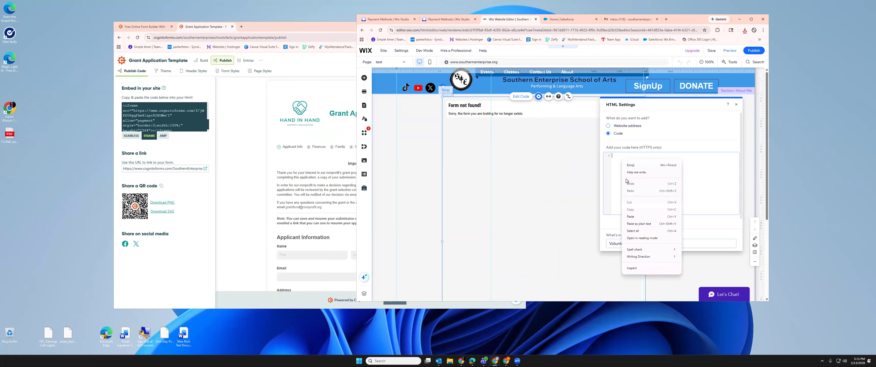
{"action": "left_click", "coordinate": [630, 219]}
{"action": "left_click", "coordinate": [669, 221]}
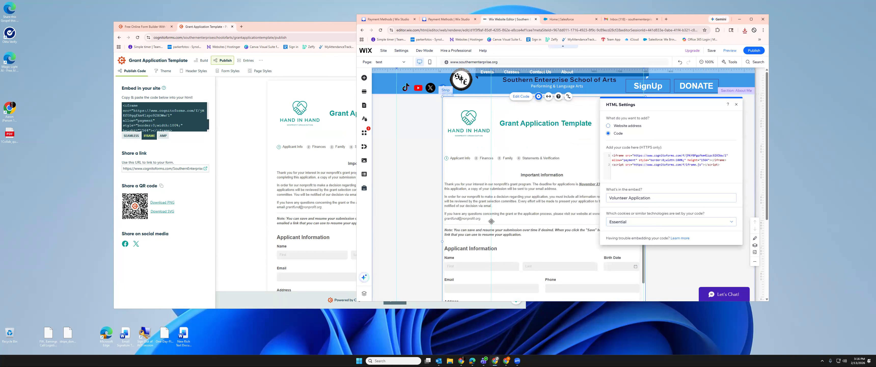
- Check the embedded form on the page, close the HTML settings and save the site without publishing
{"action": "scroll", "coordinate": [486, 180], "scroll_direction": "down", "scroll_amount": 1}
{"action": "scroll", "coordinate": [496, 198], "scroll_direction": "down", "scroll_amount": 4}
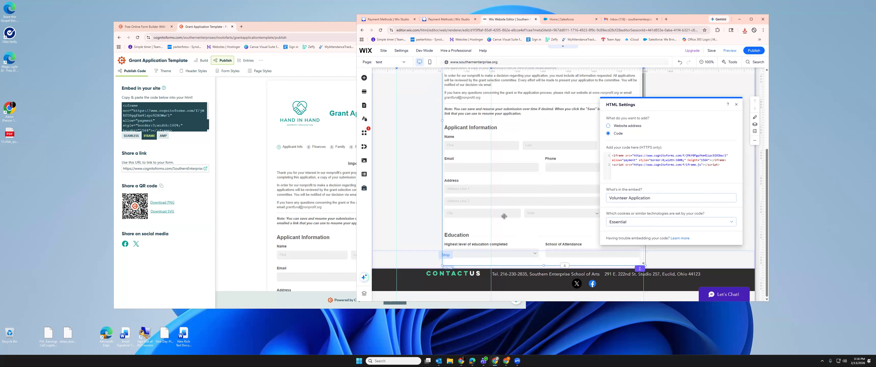
{"action": "scroll", "coordinate": [506, 218], "scroll_direction": "up", "scroll_amount": 5}
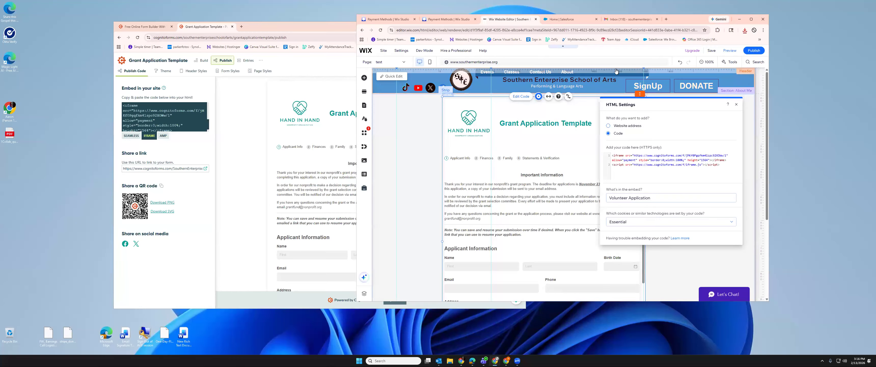
{"action": "left_click", "coordinate": [734, 104]}
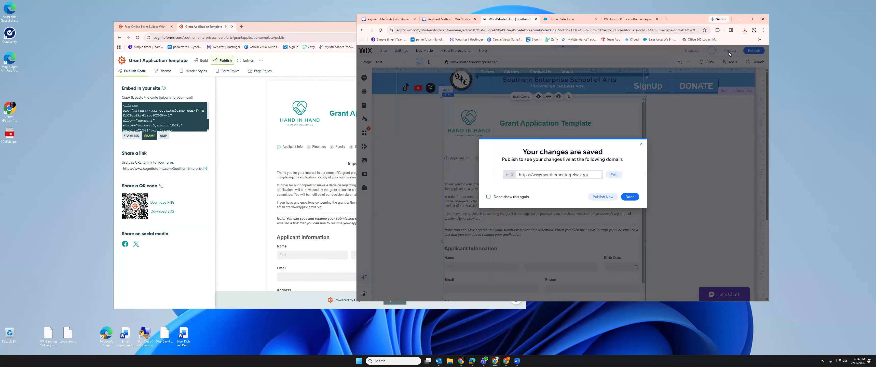
{"action": "left_click", "coordinate": [630, 197]}
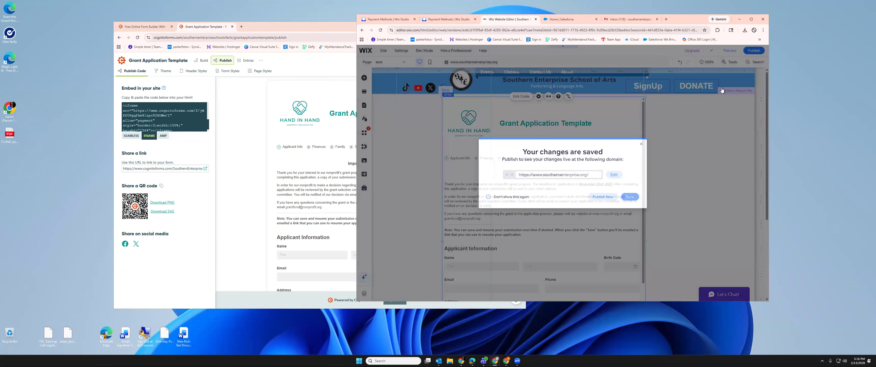
- Preview the site and look through the embedded grant application form
{"action": "left_click", "coordinate": [729, 51]}
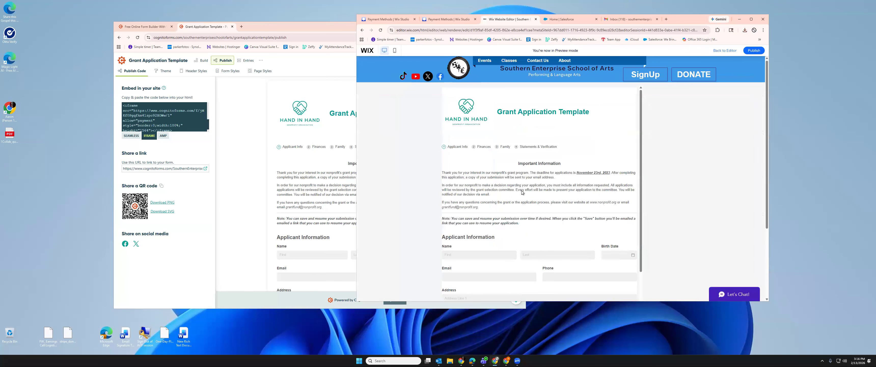
{"action": "scroll", "coordinate": [465, 157], "scroll_direction": "down", "scroll_amount": 3}
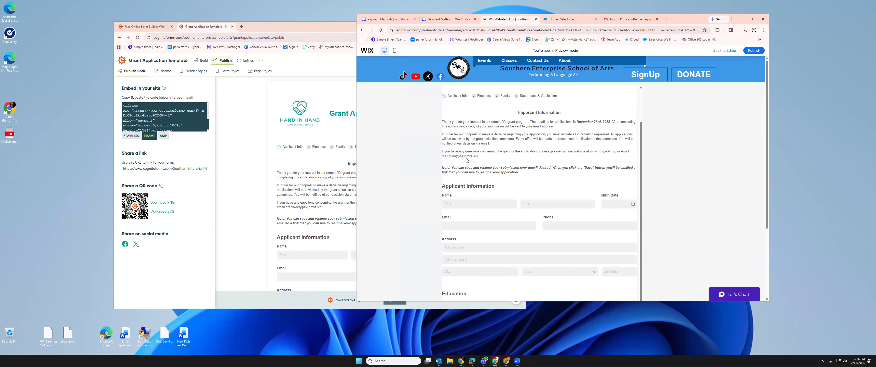
{"action": "scroll", "coordinate": [502, 238], "scroll_direction": "down", "scroll_amount": 1}
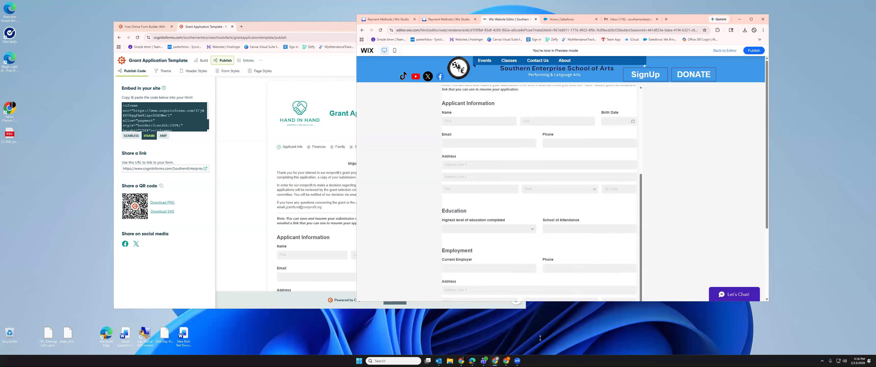
- Enlarge the Wix preview window vertically so that more of the embedded grant application form fits in it
{"action": "left_click_drag", "start_coordinate": [540, 337], "coordinate": [540, 338]}
{"action": "scroll", "coordinate": [577, 263], "scroll_direction": "down", "scroll_amount": 2}
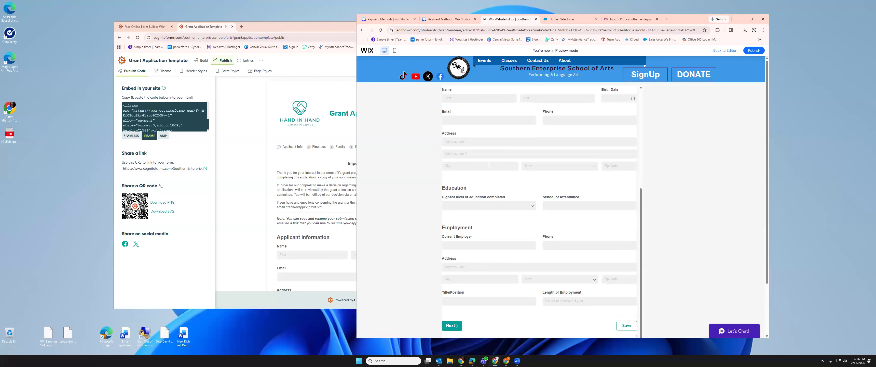
{"action": "scroll", "coordinate": [461, 183], "scroll_direction": "up", "scroll_amount": 3}
- Fill in the applicant's first name, last name and birth date in the embedded form's Applicant Information section
{"action": "left_click", "coordinate": [471, 175]}
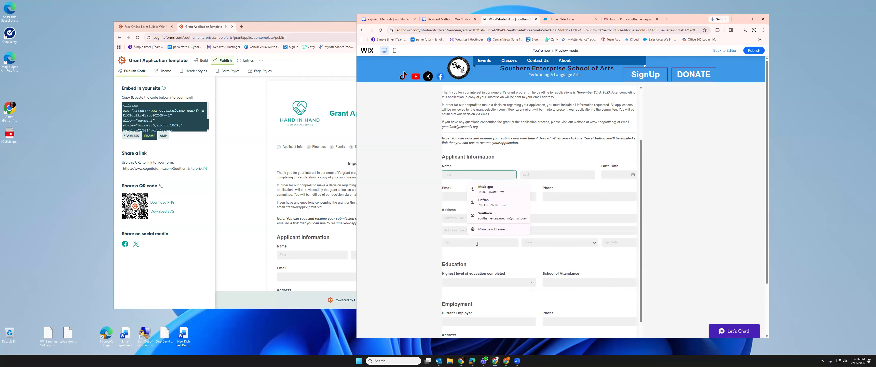
{"action": "scroll", "coordinate": [477, 243], "scroll_direction": "down", "scroll_amount": 4}
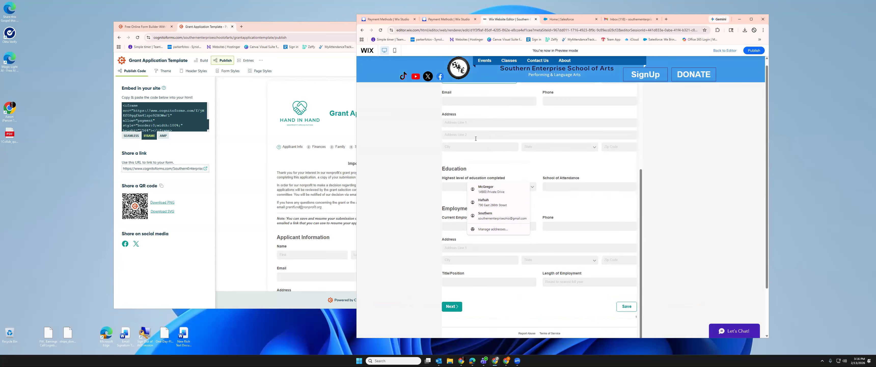
{"action": "scroll", "coordinate": [475, 138], "scroll_direction": "up", "scroll_amount": 3}
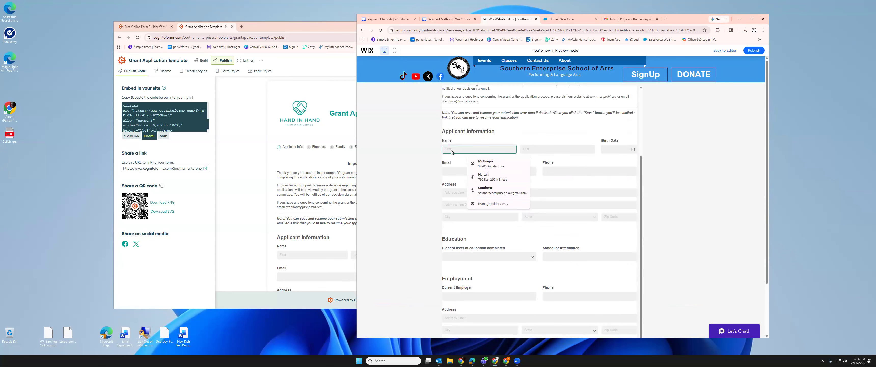
{"action": "type", "text": "John"}
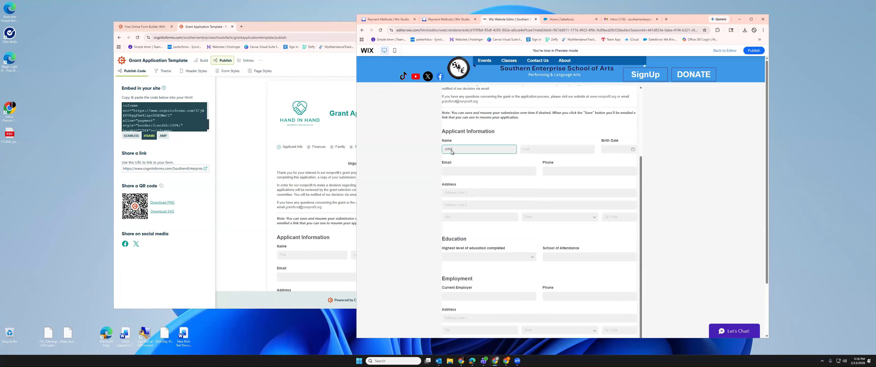
{"action": "key", "text": "Tab"}
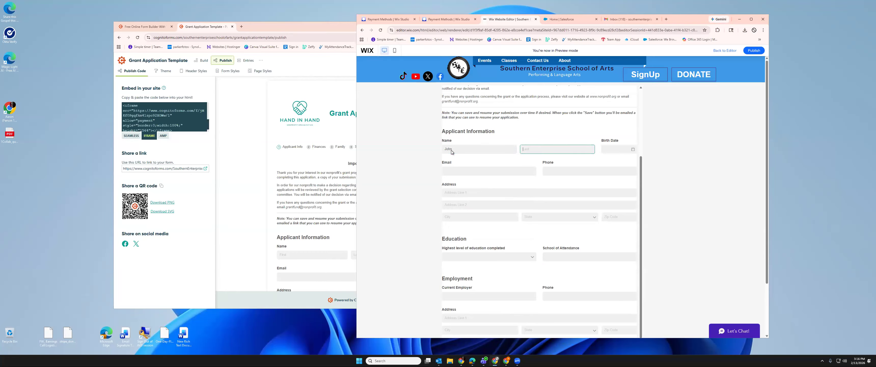
{"action": "key", "text": "Tab"}
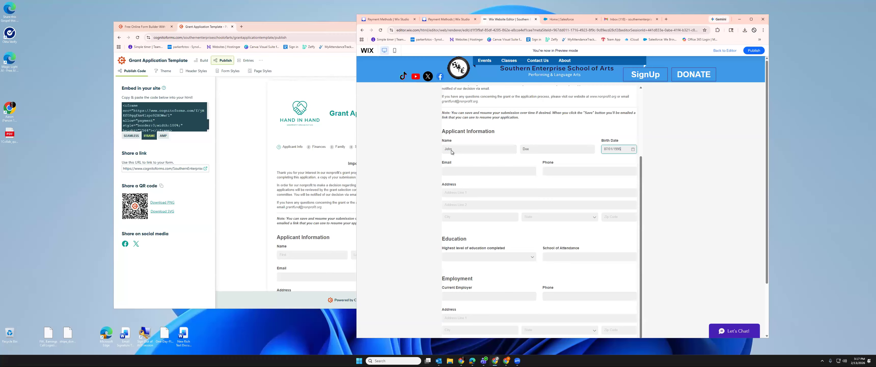
- Autofill the applicant's email, phone and address from a saved contact and set the highest level of education completed to High School
{"action": "left_click", "coordinate": [464, 179]}
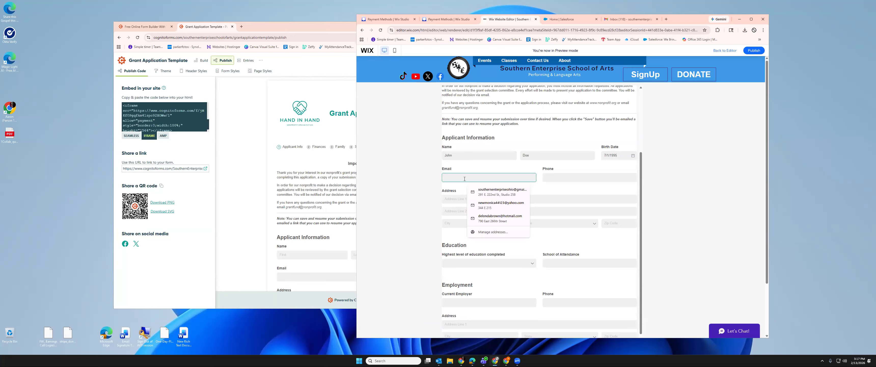
{"action": "left_click", "coordinate": [488, 198]}
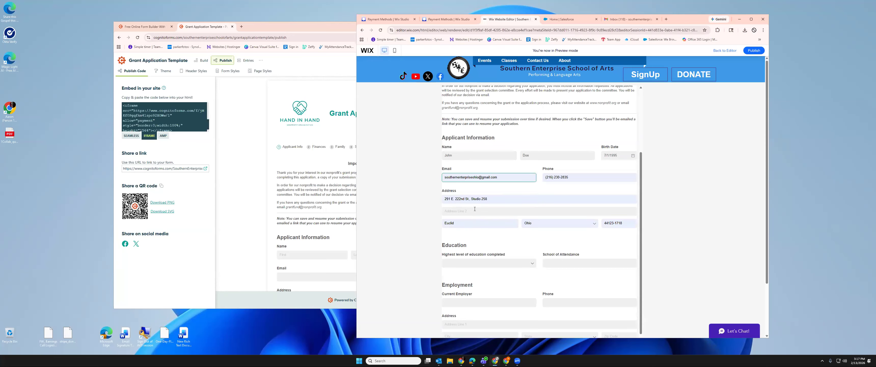
{"action": "scroll", "coordinate": [475, 208], "scroll_direction": "down", "scroll_amount": 3}
{"action": "scroll", "coordinate": [483, 228], "scroll_direction": "down", "scroll_amount": 1}
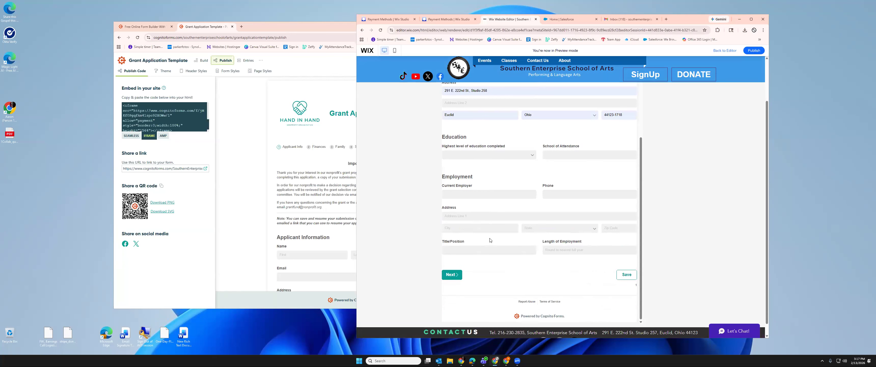
{"action": "left_click", "coordinate": [465, 155]}
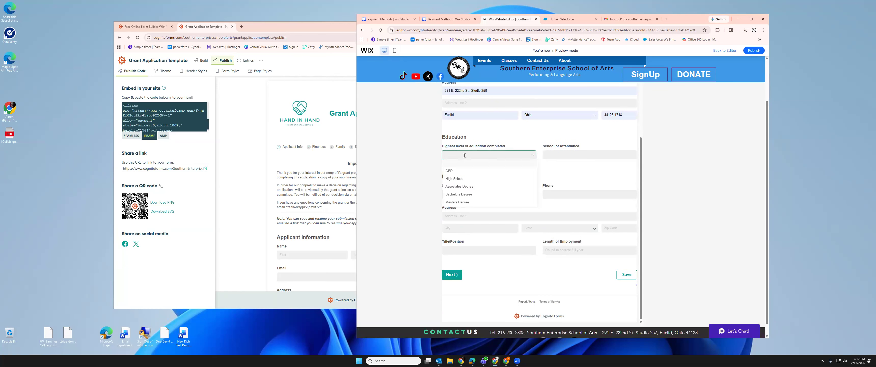
{"action": "left_click", "coordinate": [453, 179]}
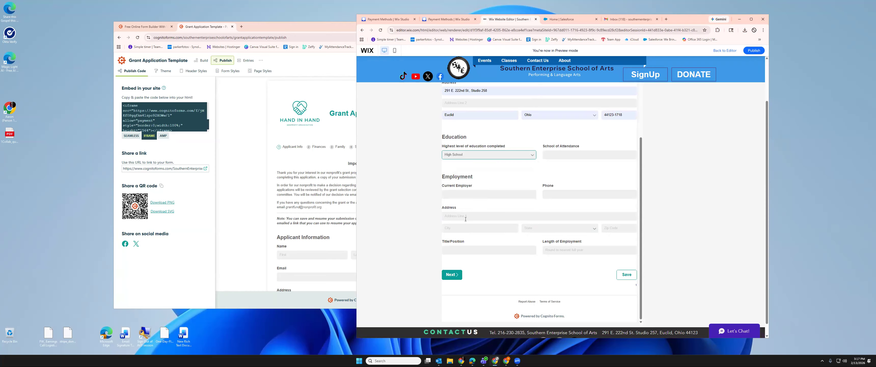
- Fill in the employment address and the title/position, and continue to the Finances page of the form
{"action": "left_click", "coordinate": [451, 216]}
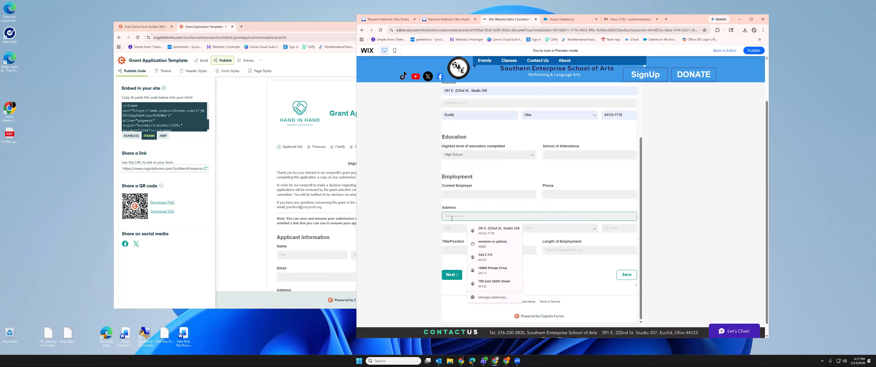
{"action": "left_click", "coordinate": [489, 230]}
{"action": "left_click", "coordinate": [453, 252]}
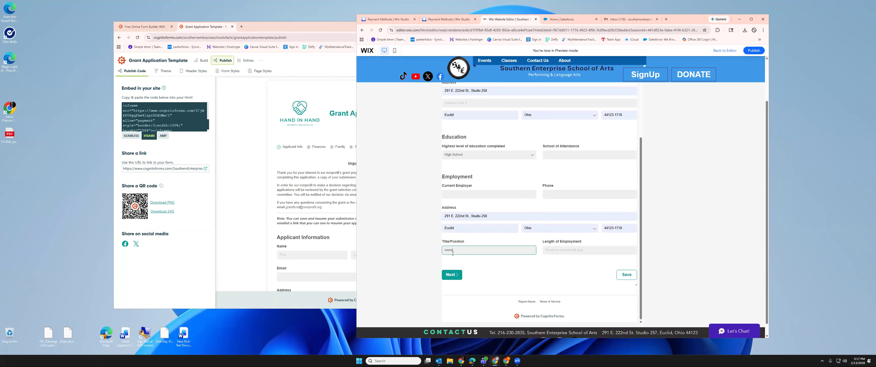
{"action": "left_click", "coordinate": [456, 275]}
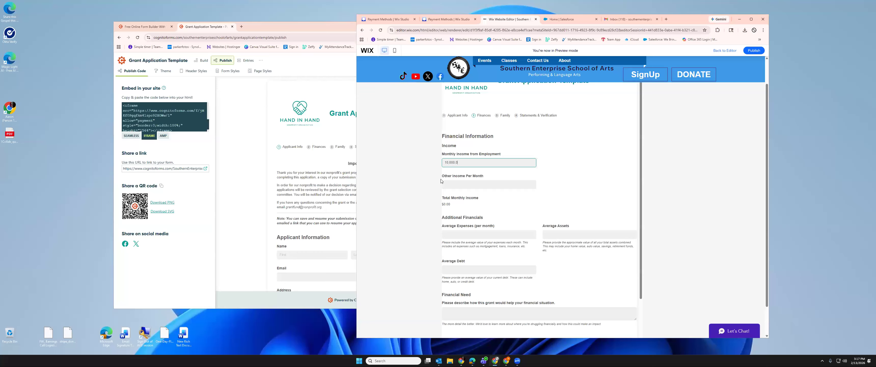
- Enter $10,000.00 as monthly income from employment and fill in the household size, continuing through to the Statements & Verification page
{"action": "left_click", "coordinate": [450, 184]}
{"action": "scroll", "coordinate": [457, 196], "scroll_direction": "down", "scroll_amount": 2}
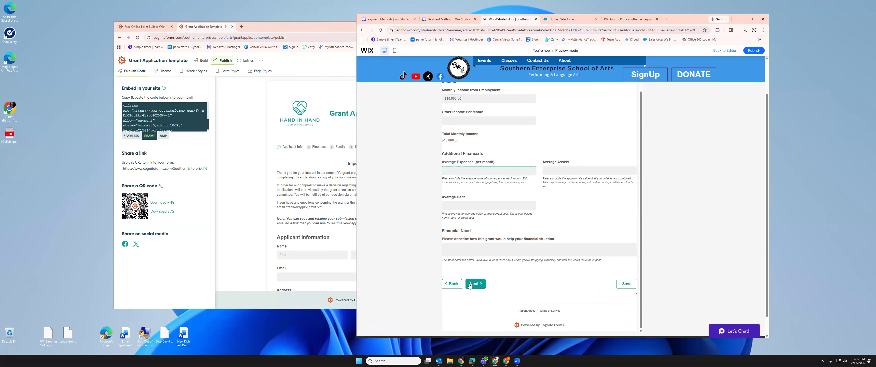
{"action": "left_click", "coordinate": [479, 285]}
{"action": "left_click", "coordinate": [452, 155]}
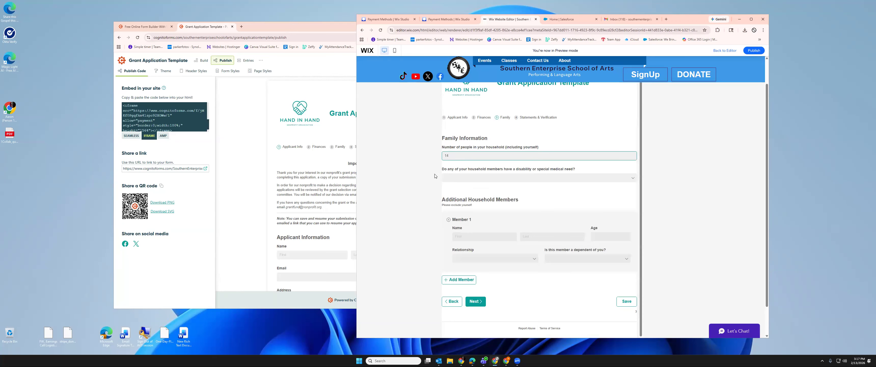
{"action": "left_click", "coordinate": [473, 301]}
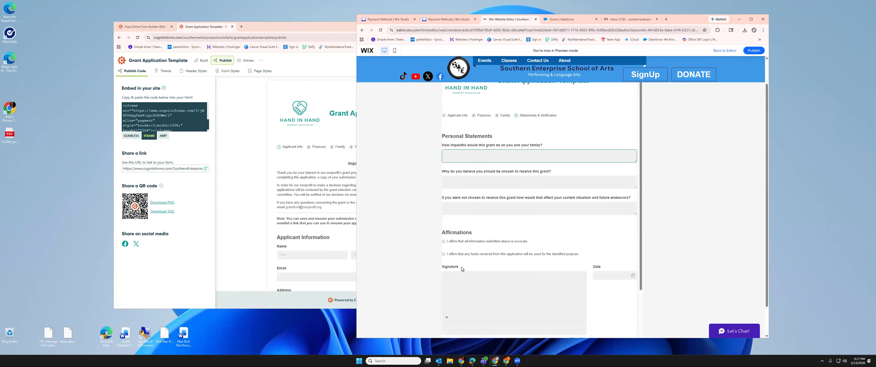
- Accept both affirmations and draw a freehand signature in the signature field
{"action": "left_click", "coordinate": [443, 241]}
{"action": "left_click", "coordinate": [443, 254]}
{"action": "mouse_move", "coordinate": [471, 283]}
{"action": "left_mouse_down"}
{"action": "mouse_move", "coordinate": [505, 305]}
{"action": "mouse_move", "coordinate": [568, 296]}
{"action": "left_mouse_up"}
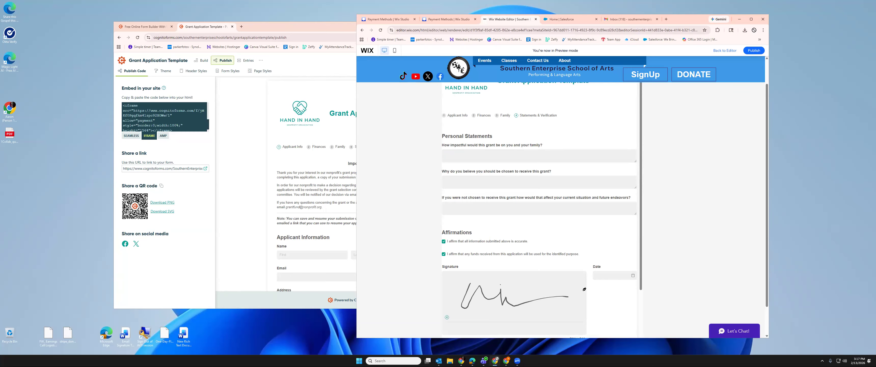
- Set the signature date to 2/13/2026 and submit the grant application
{"action": "left_click", "coordinate": [603, 276]}
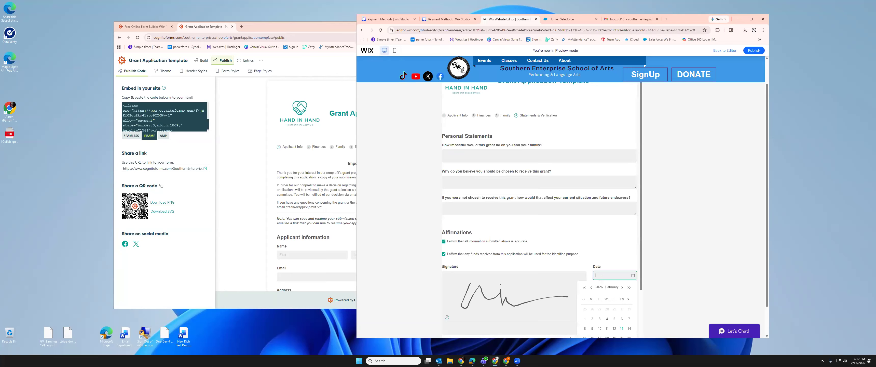
{"action": "left_click", "coordinate": [621, 328]}
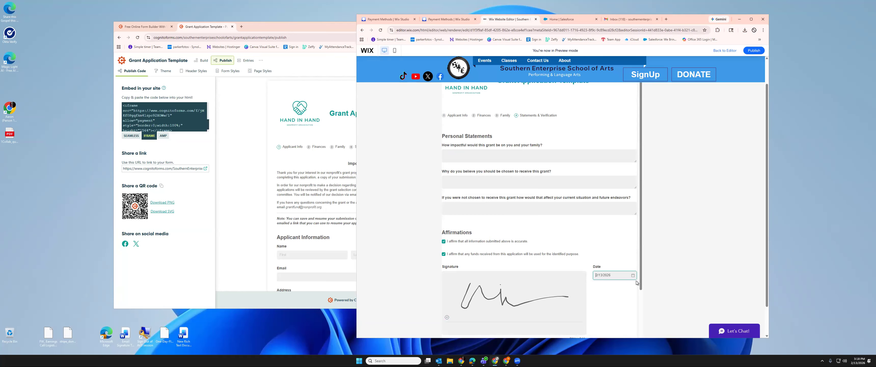
{"action": "scroll", "coordinate": [493, 293], "scroll_direction": "down", "scroll_amount": 2}
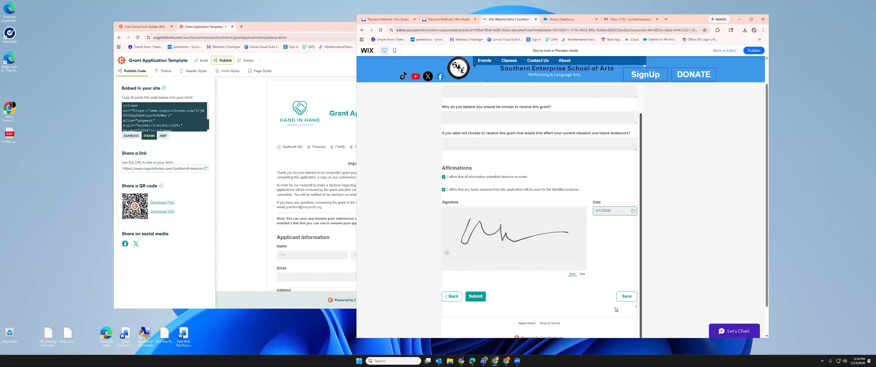
{"action": "left_click", "coordinate": [473, 299]}
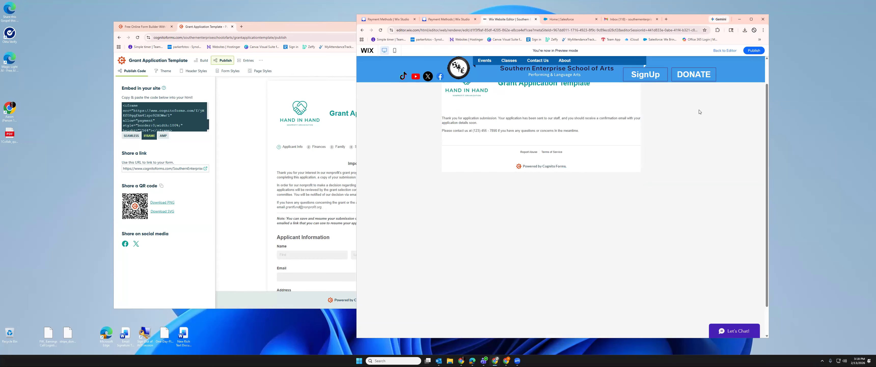
{"action": "scroll", "coordinate": [673, 148], "scroll_direction": "up", "scroll_amount": 1}
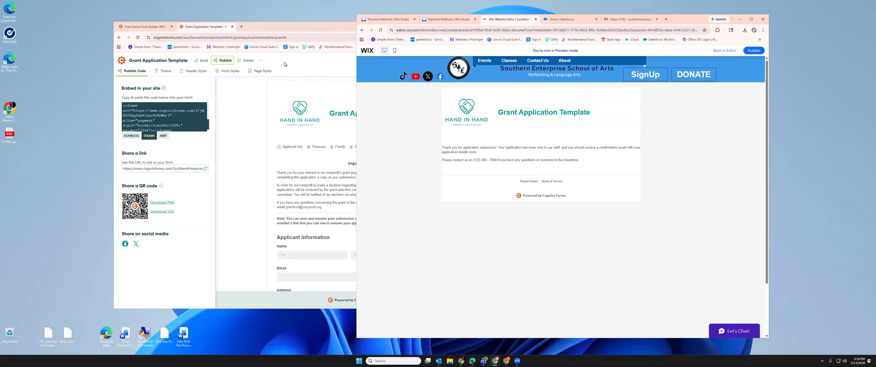
- Switch to the Cognito Forms window and open all entries of the Grant Application Template to check the submission
{"action": "left_click", "coordinate": [292, 65]}
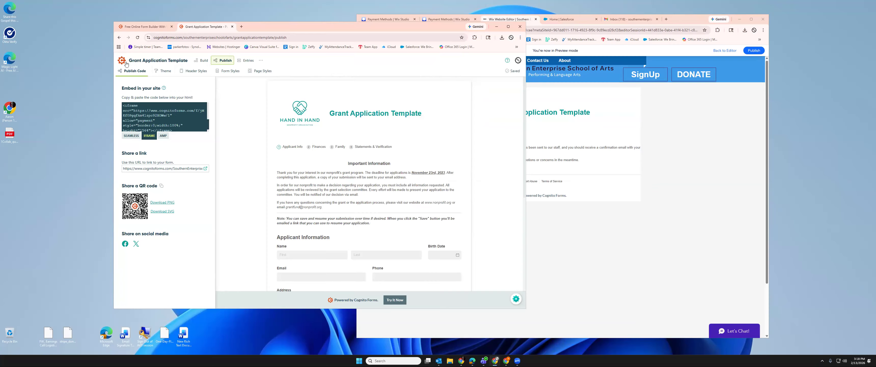
{"action": "mouse_move", "coordinate": [123, 62]}
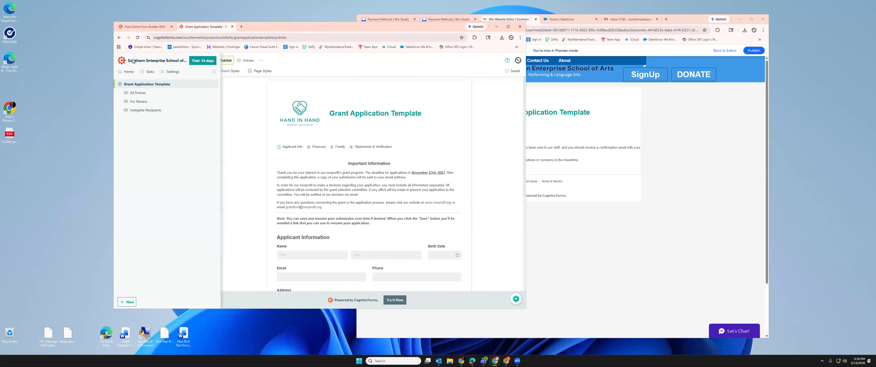
{"action": "left_click", "coordinate": [121, 85]}
{"action": "left_click", "coordinate": [121, 84]}
{"action": "left_click", "coordinate": [132, 95]}
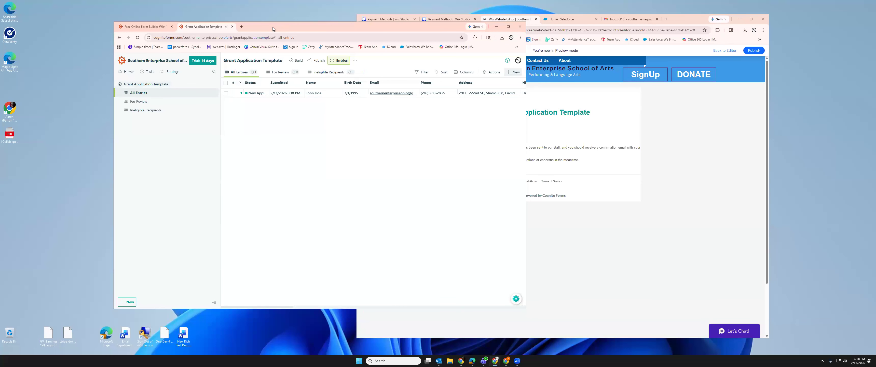
- Move the Cognito Forms window away from the Wix preview, then collapse and re-expand the Grant Application Template's entry views
{"action": "left_click_drag", "start_coordinate": [272, 26], "coordinate": [201, 27]}
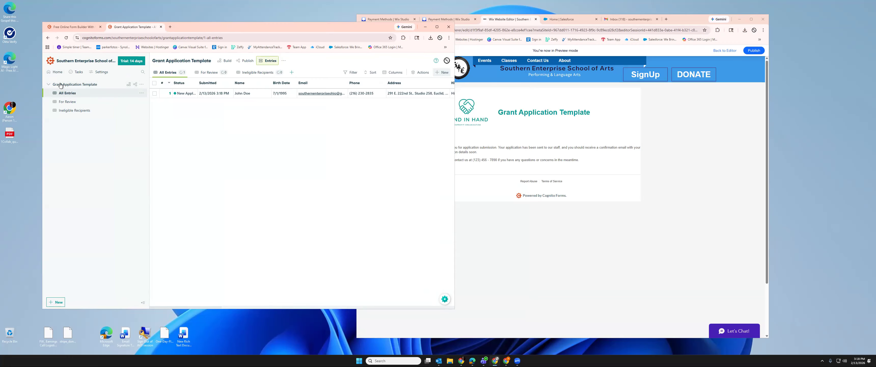
{"action": "left_click", "coordinate": [52, 88]}
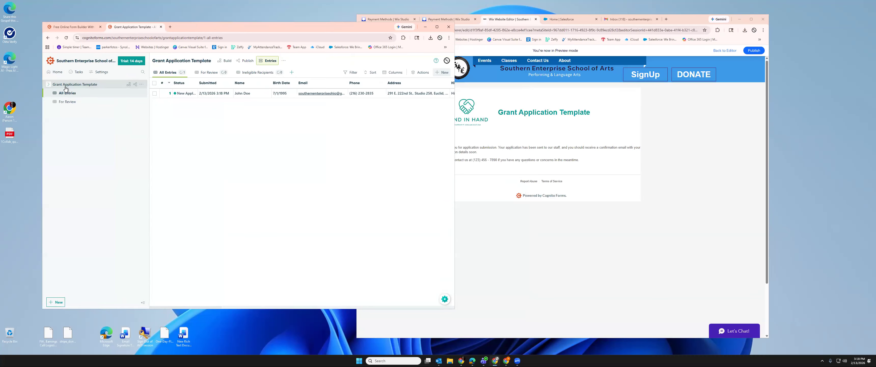
{"action": "left_click", "coordinate": [52, 89]}
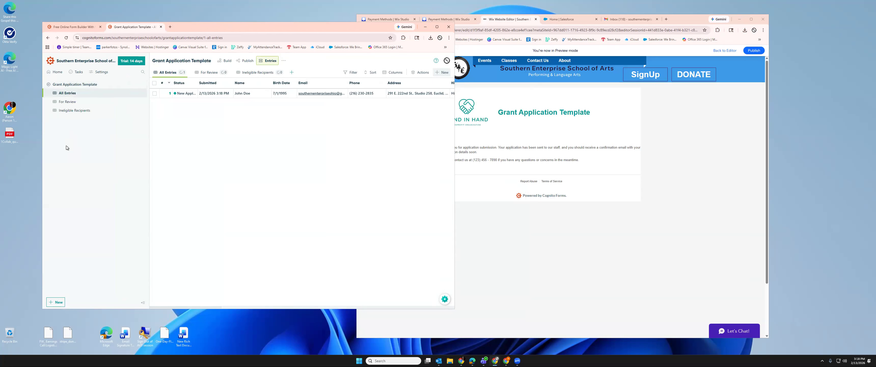
{"action": "left_click", "coordinate": [48, 85]}
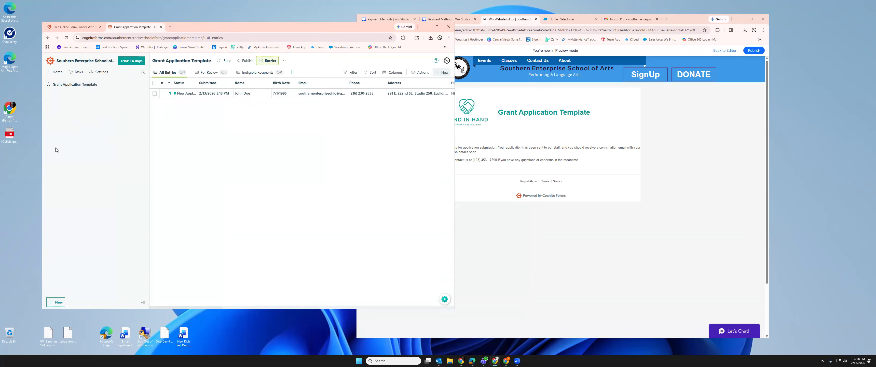
{"action": "left_click", "coordinate": [49, 85]}
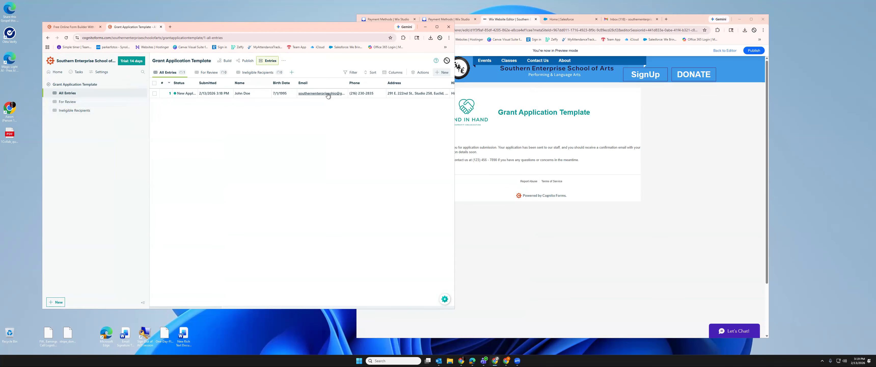
- Look through the For Review and Ineligible Recipients entry views, widening the Cognito Forms window to show more columns
{"action": "left_click", "coordinate": [68, 102]}
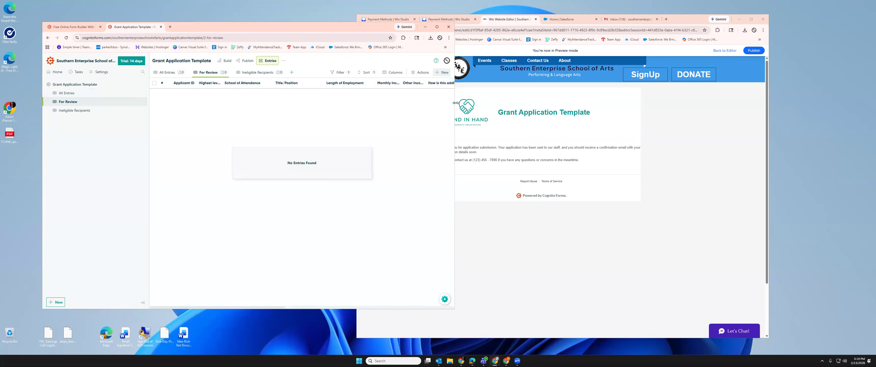
{"action": "left_click_drag", "start_coordinate": [454, 105], "coordinate": [505, 105]}
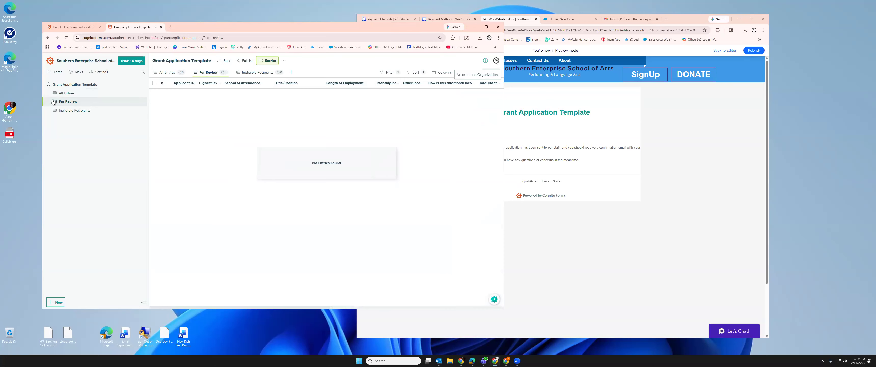
{"action": "left_click", "coordinate": [66, 110]}
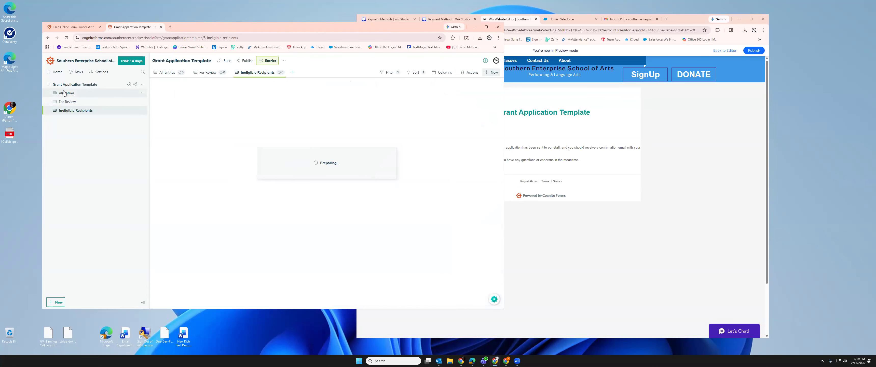
- Open the submitted entry from the Grant Application Template's All Entries view and review its applicant, employment and financial details
{"action": "left_click", "coordinate": [68, 86]}
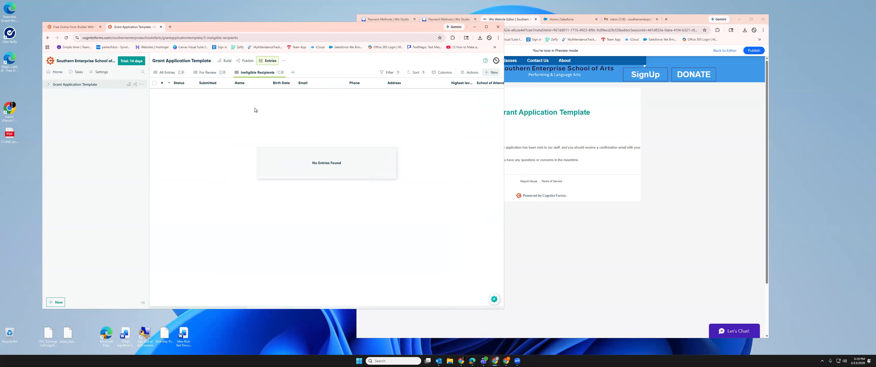
{"action": "left_click", "coordinate": [64, 86]}
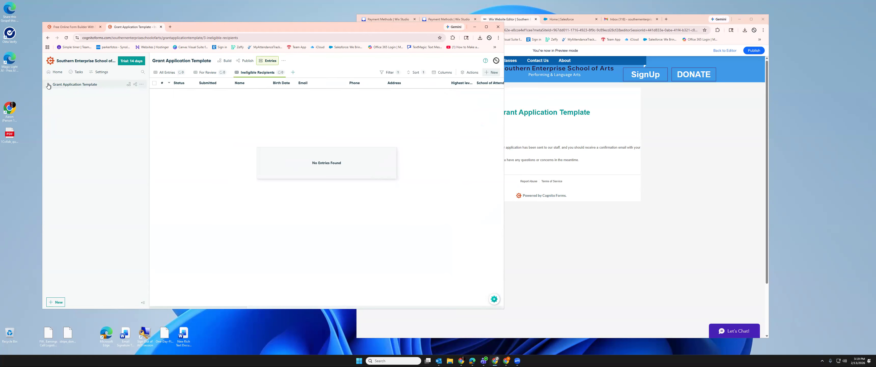
{"action": "left_click", "coordinate": [68, 93]}
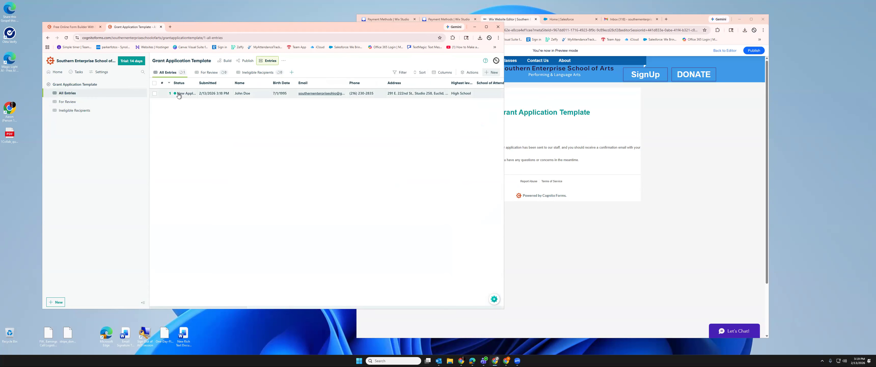
{"action": "left_click", "coordinate": [186, 94]}
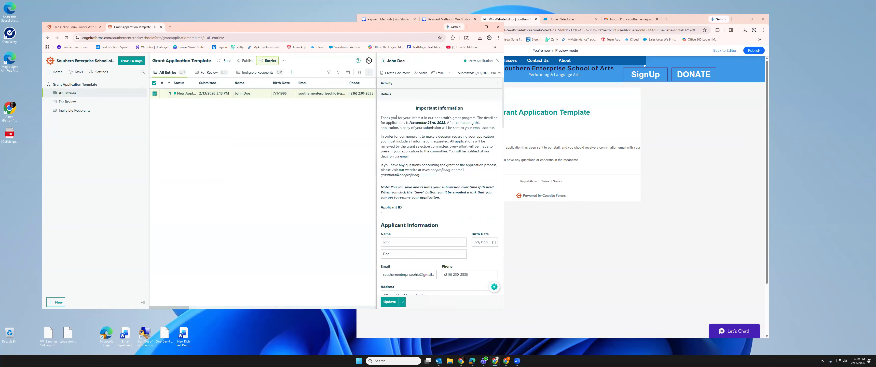
{"action": "scroll", "coordinate": [447, 190], "scroll_direction": "down", "scroll_amount": 5}
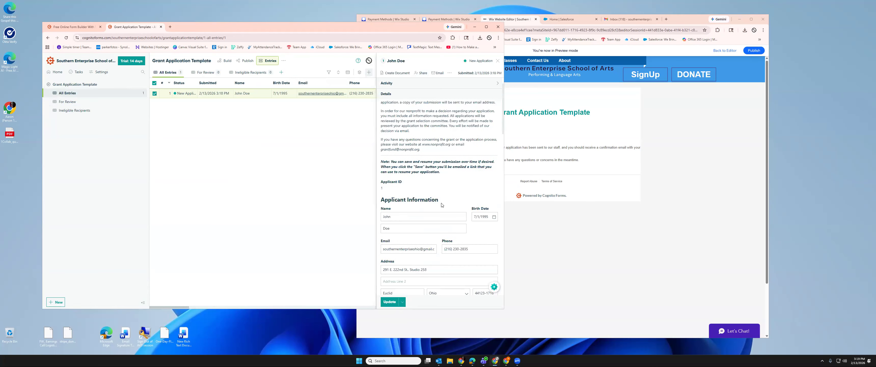
{"action": "scroll", "coordinate": [448, 189], "scroll_direction": "down", "scroll_amount": 4}
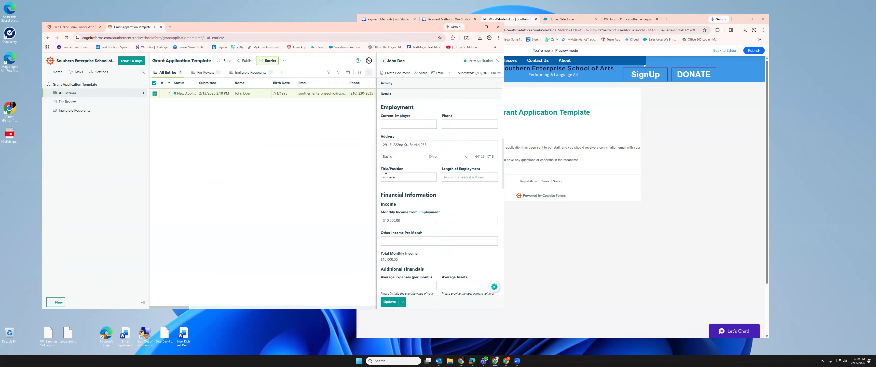
{"action": "scroll", "coordinate": [415, 175], "scroll_direction": "up", "scroll_amount": 9}
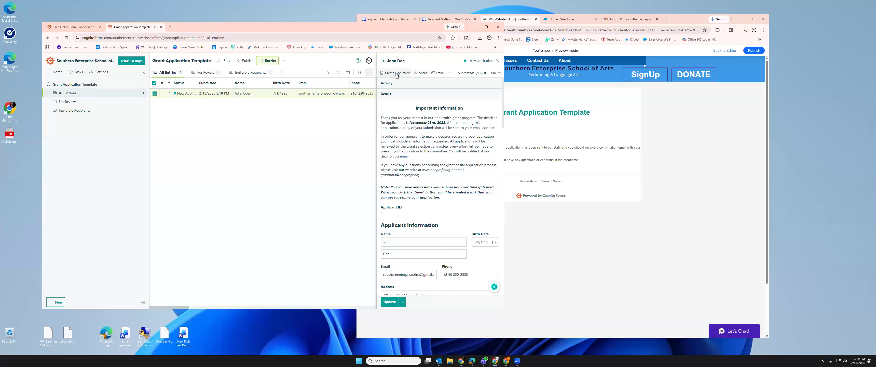
{"action": "left_click", "coordinate": [498, 61]}
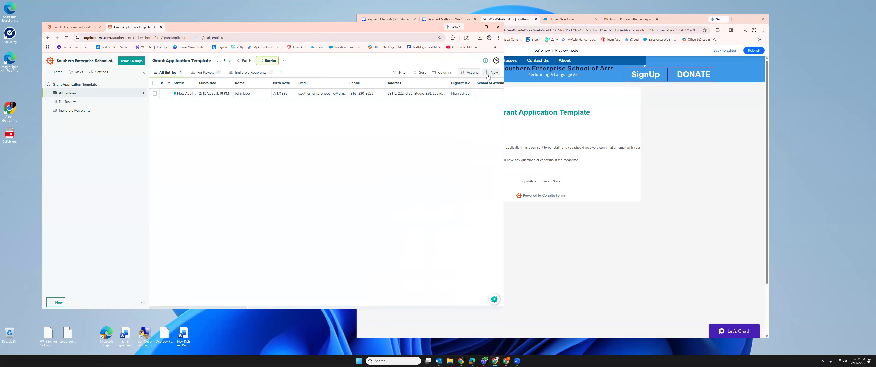
- Look over the bulk download and export options for entries, then select all entries and check the export options again
{"action": "left_click", "coordinate": [471, 75]}
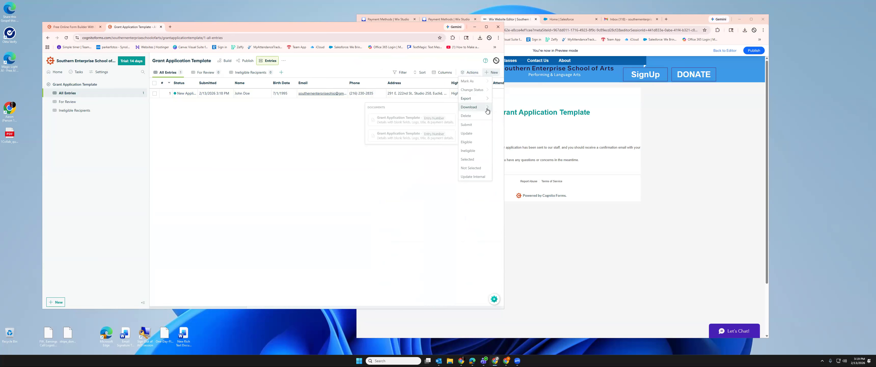
{"action": "mouse_move", "coordinate": [478, 99]}
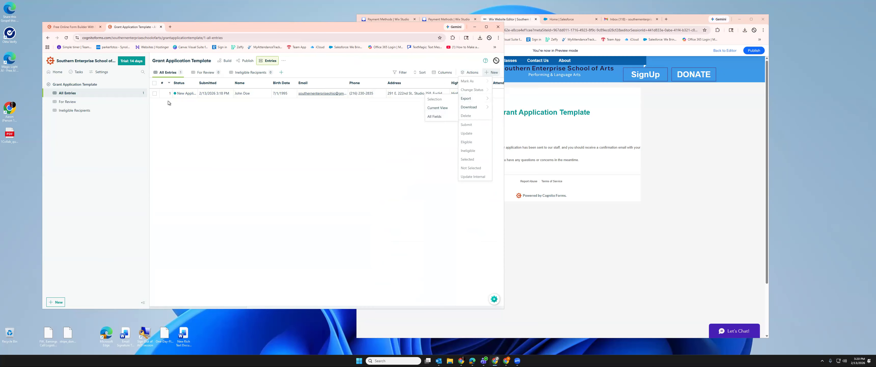
{"action": "left_click", "coordinate": [154, 82]}
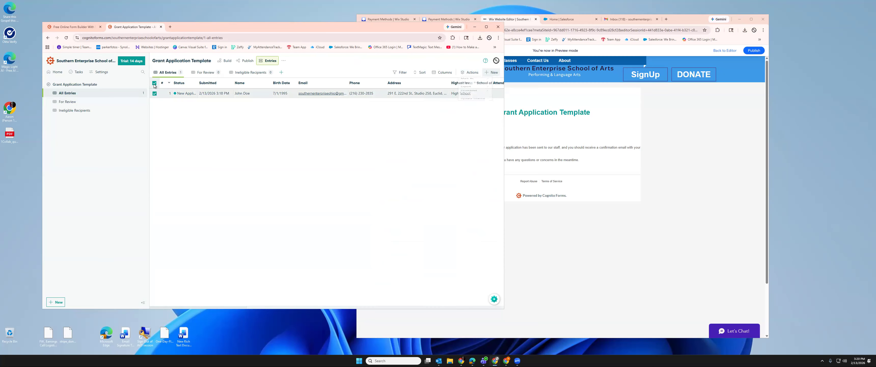
{"action": "left_click", "coordinate": [470, 72]}
{"action": "left_click", "coordinate": [442, 112]}
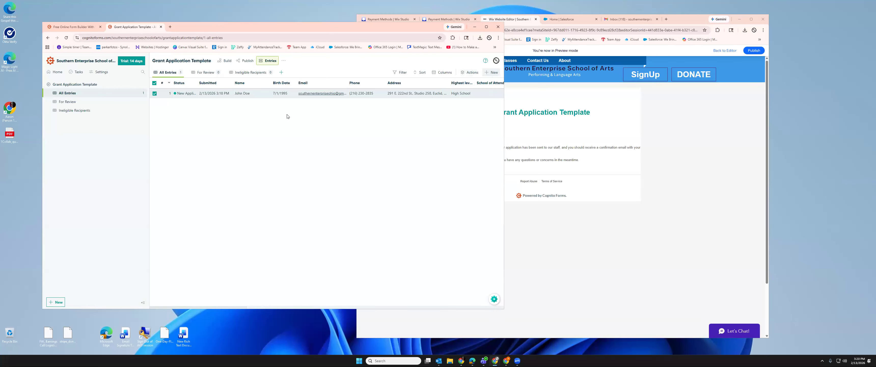
- Reopen the submitted entry and view its sharing options without sharing it
{"action": "left_click", "coordinate": [194, 96]}
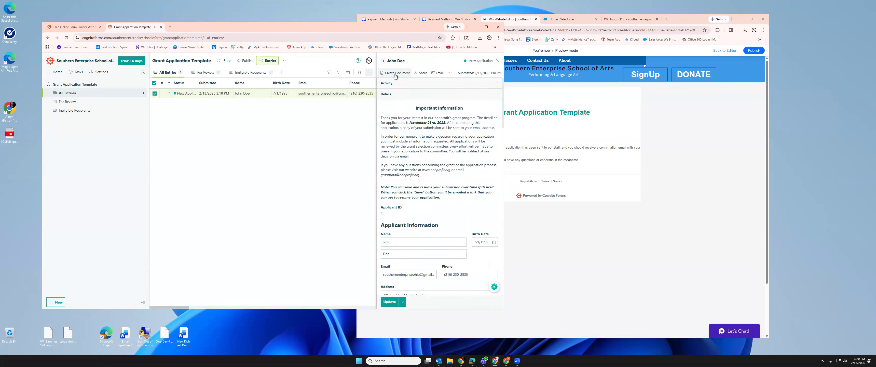
{"action": "left_click", "coordinate": [449, 73]}
{"action": "left_click", "coordinate": [421, 74]}
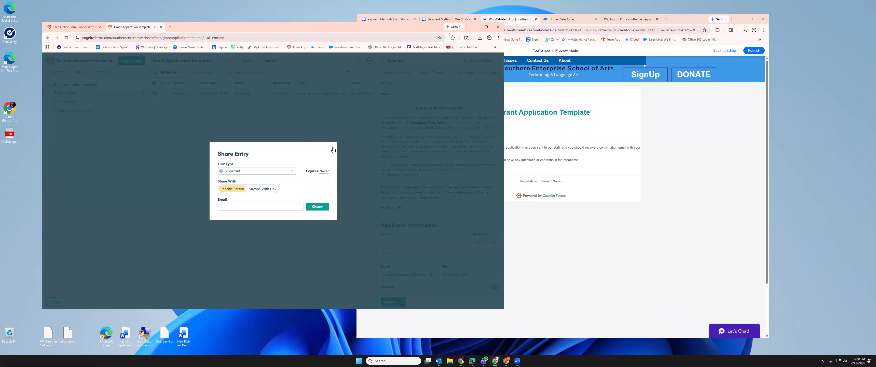
{"action": "left_click", "coordinate": [332, 148]}
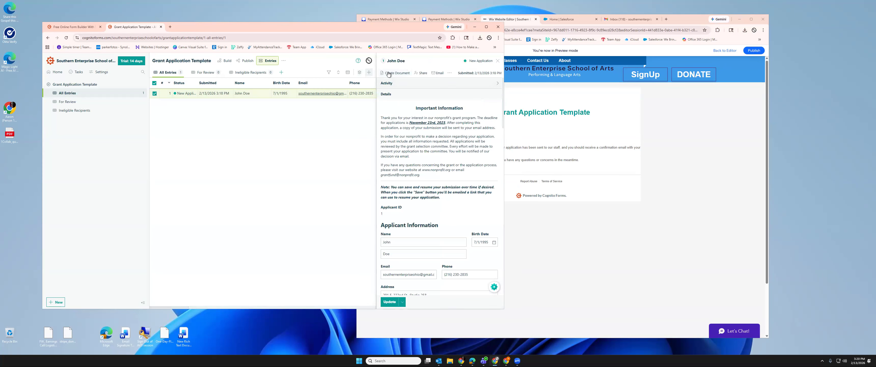
- Create a PDF of the entry's details with blank fields, logo and title, and read through the downloaded document
{"action": "left_click", "coordinate": [389, 74]}
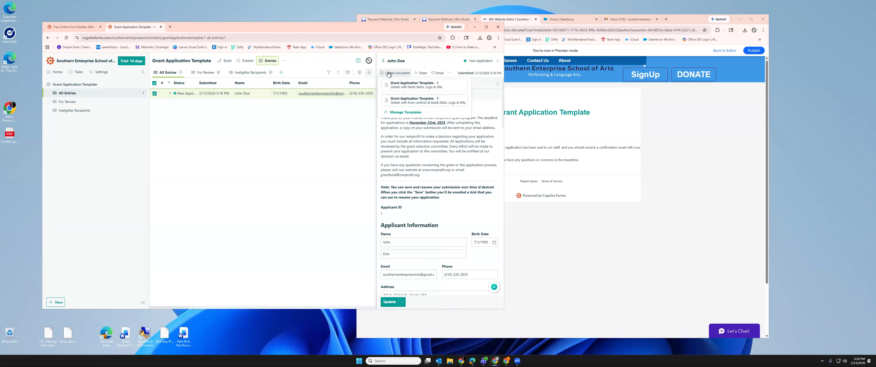
{"action": "left_click", "coordinate": [402, 87]}
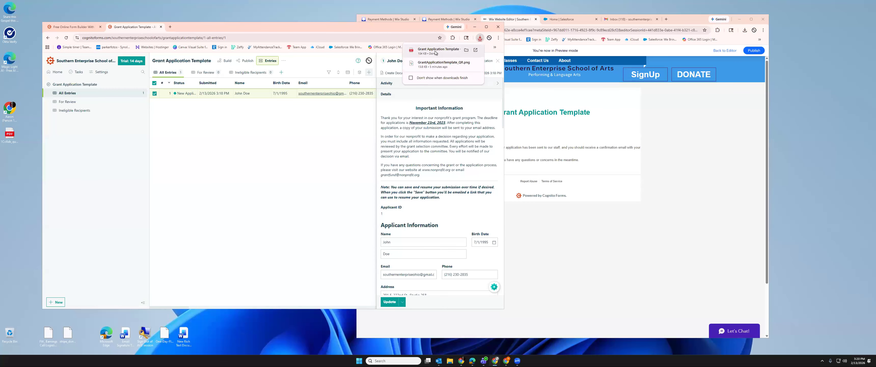
{"action": "left_click", "coordinate": [434, 51]}
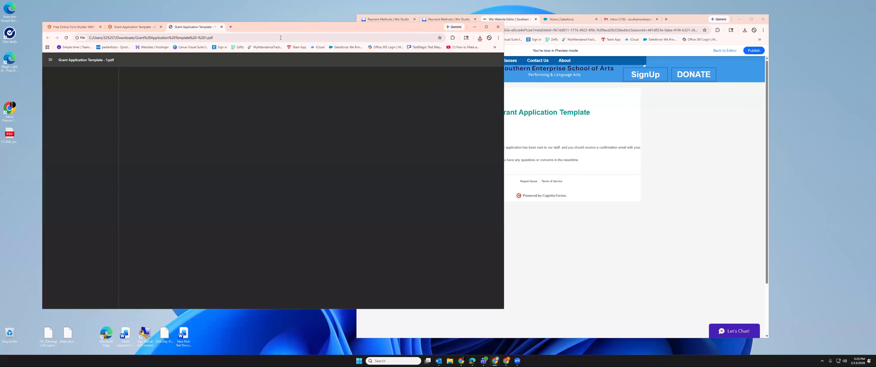
{"action": "scroll", "coordinate": [262, 200], "scroll_direction": "down", "scroll_amount": 5}
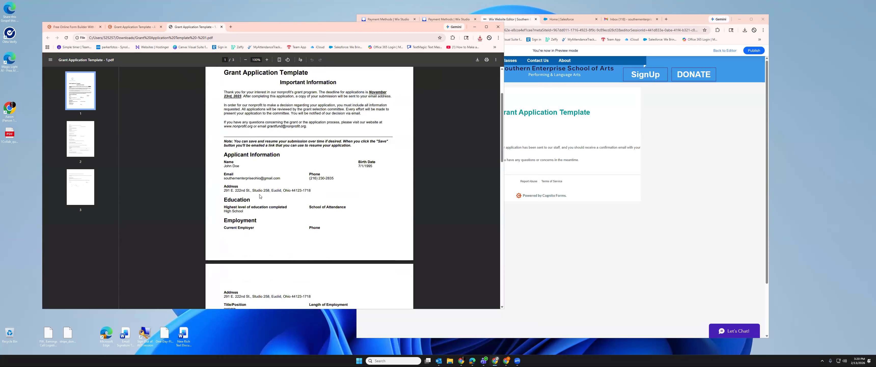
{"action": "scroll", "coordinate": [261, 215], "scroll_direction": "down", "scroll_amount": 4}
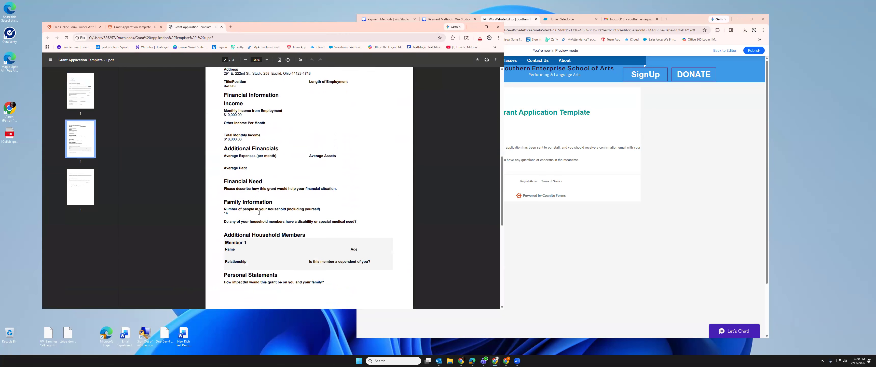
{"action": "left_click", "coordinate": [221, 26]}
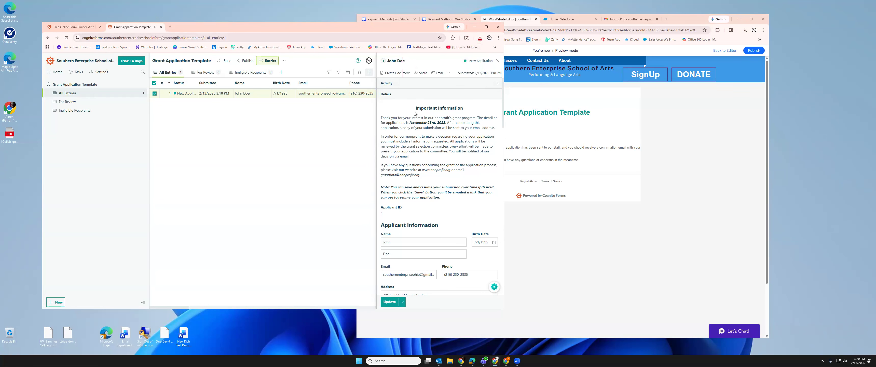
- Close the entry's details and go from the Cognito Forms homepage to the pricing information
{"action": "scroll", "coordinate": [415, 225], "scroll_direction": "down", "scroll_amount": 3}
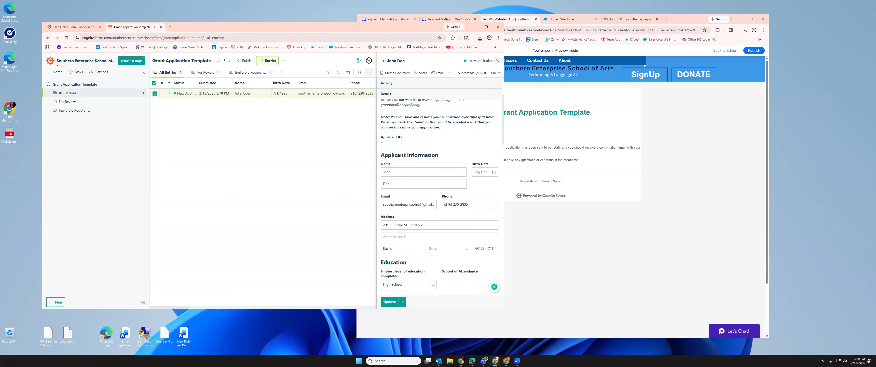
{"action": "left_click", "coordinate": [497, 62]}
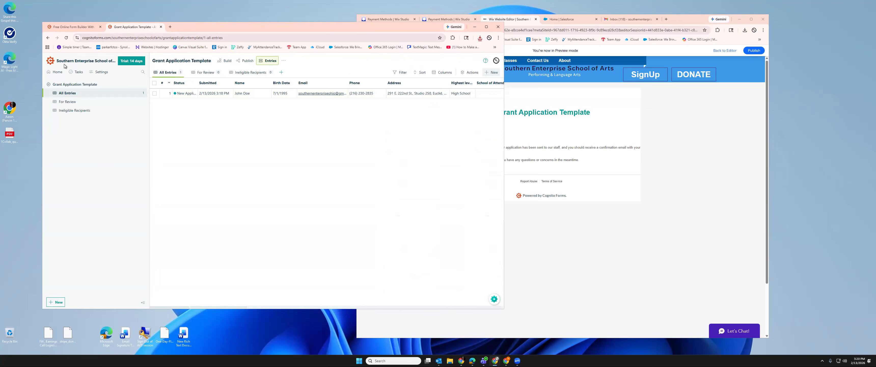
{"action": "left_click", "coordinate": [78, 27]}
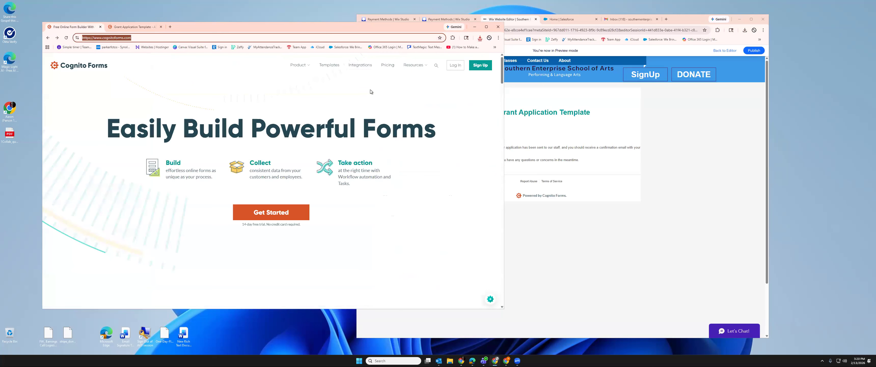
{"action": "left_click", "coordinate": [389, 66]}
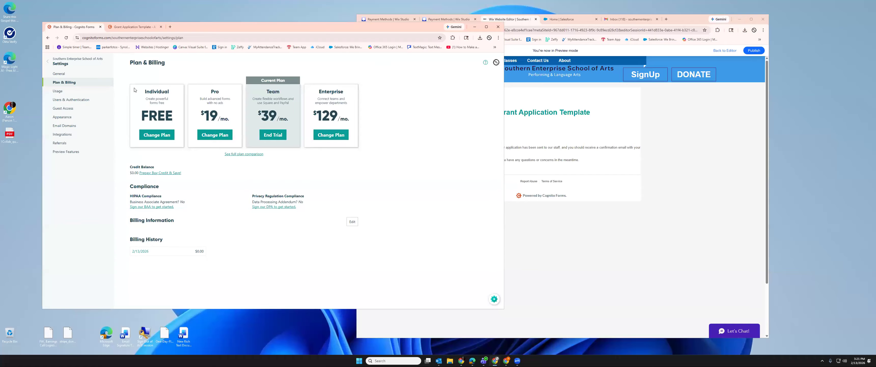
- Review the free Individual plan's form and entry limits and the features lost on downgrading, without changing the plan
{"action": "left_click", "coordinate": [150, 135]}
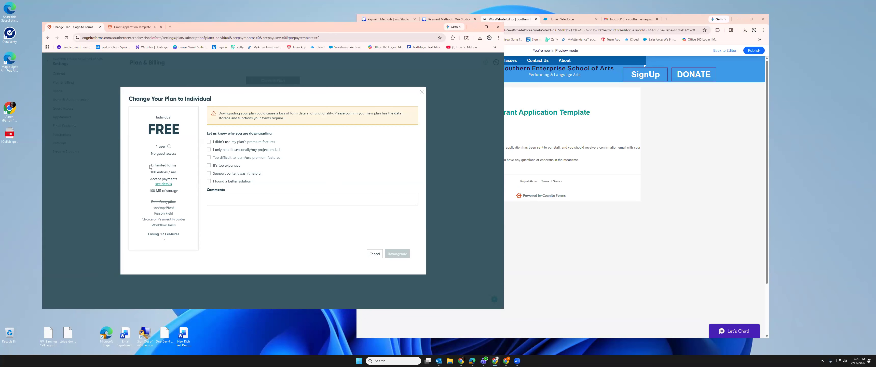
{"action": "left_click_drag", "start_coordinate": [150, 166], "coordinate": [176, 166]}
{"action": "left_click", "coordinate": [151, 174]}
{"action": "left_click", "coordinate": [163, 239]}
{"action": "left_click", "coordinate": [373, 294]}
- Review the Pro plan's monthly entry limit and payment acceptance details, then return to Plan & Billing without changing the plan
{"action": "left_click", "coordinate": [215, 136]}
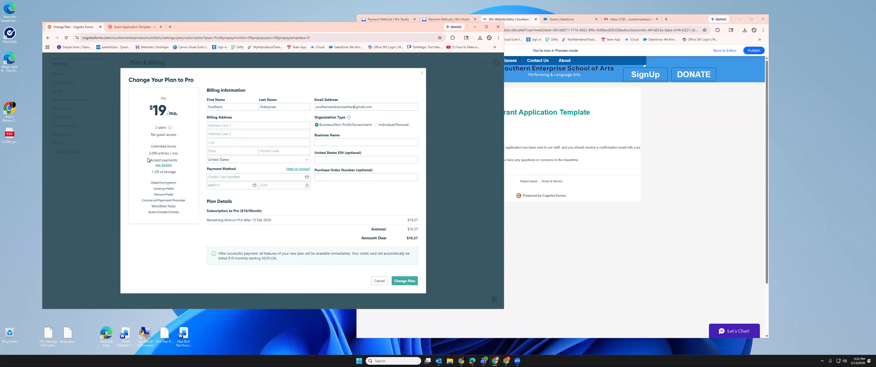
{"action": "mouse_move", "coordinate": [149, 153]}
{"action": "left_mouse_down"}
{"action": "mouse_move", "coordinate": [170, 153]}
{"action": "mouse_move", "coordinate": [158, 153]}
{"action": "left_mouse_up"}
{"action": "left_click", "coordinate": [163, 166]}
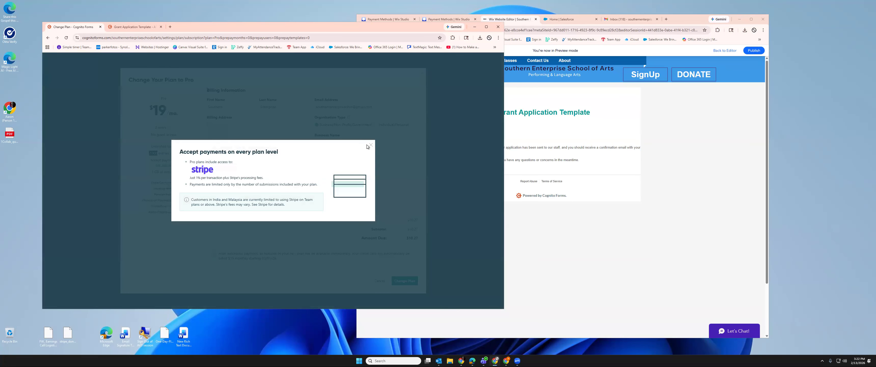
{"action": "left_click", "coordinate": [371, 147]}
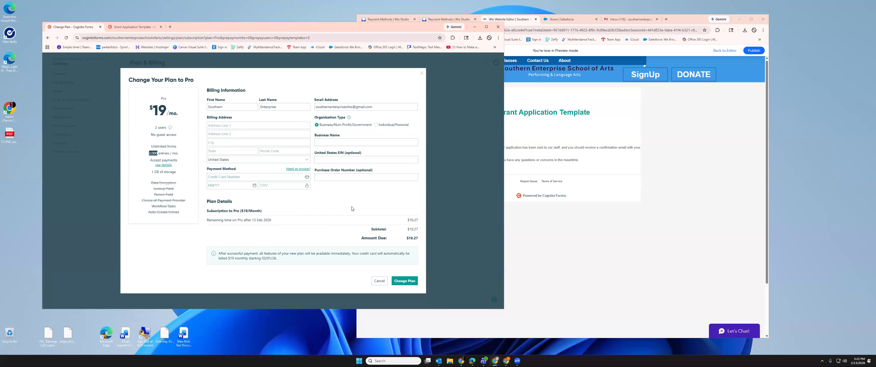
{"action": "left_click", "coordinate": [379, 281]}
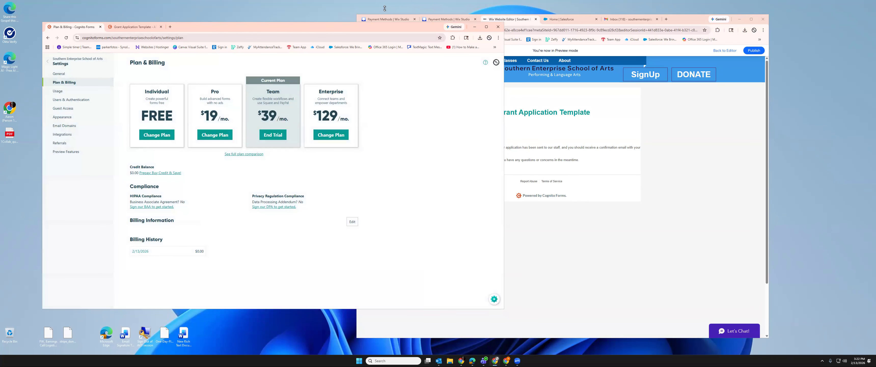
{"action": "left_click", "coordinate": [235, 8]}
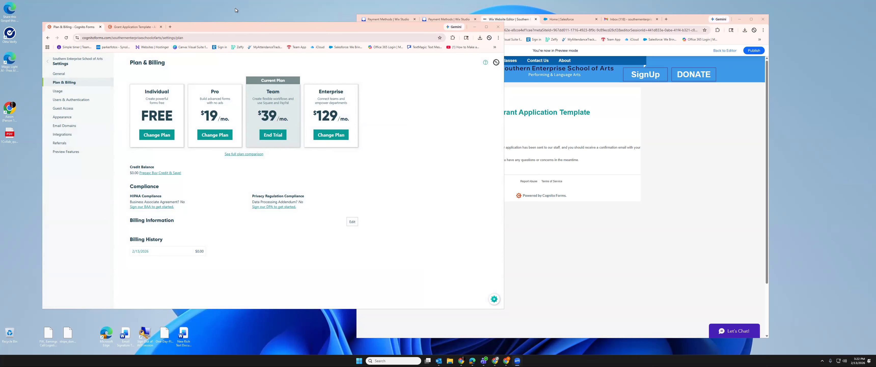